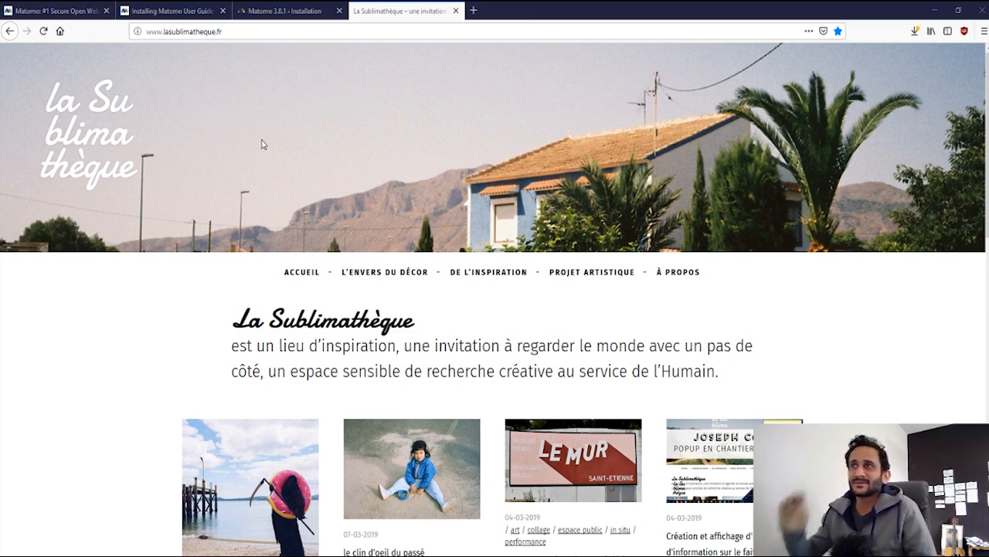
# Open the matomo.org home page and look over its introduction and the organisations using Matomo
pyautogui.click(194, 10)
pyautogui.click(43, 11)
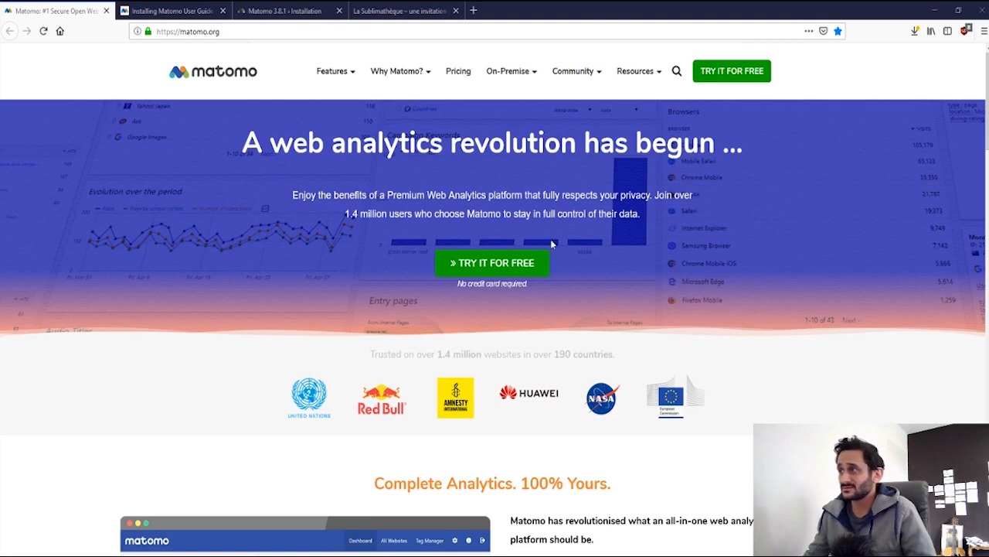
pyautogui.scroll(-3, 682, 255)
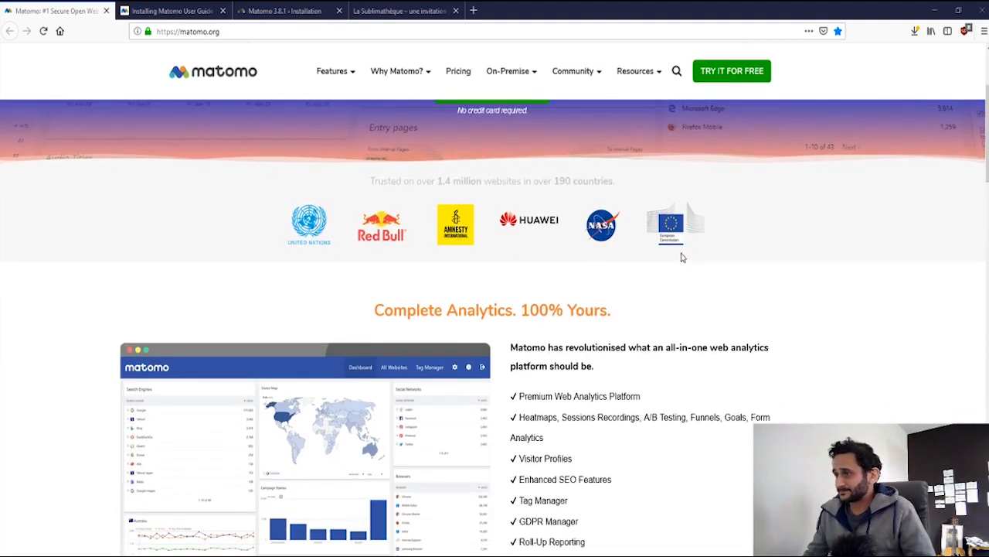
pyautogui.scroll(3, 680, 255)
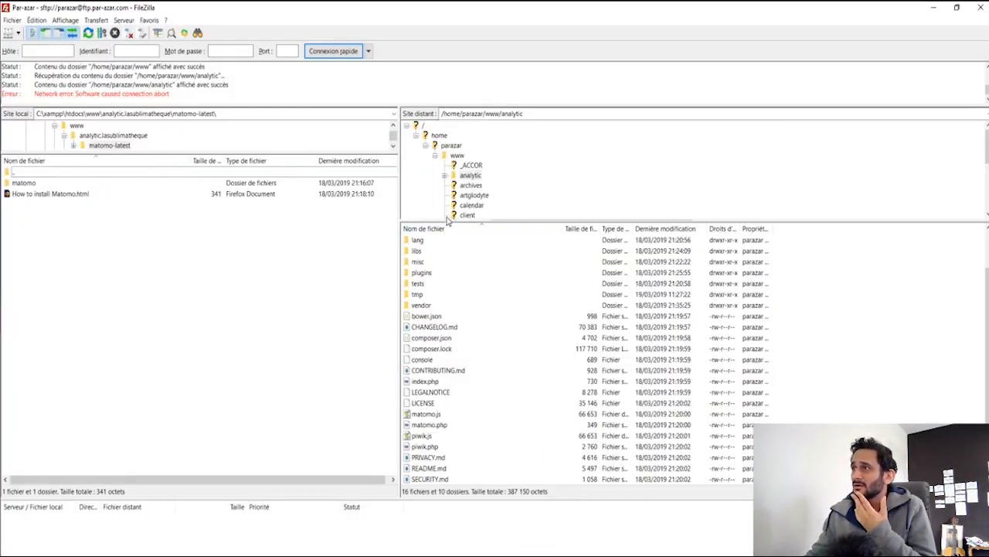
# In FileZilla, examine the uploaded Matomo folders and files in the server's analytic directory, and return to the browser
pyautogui.click(453, 242)
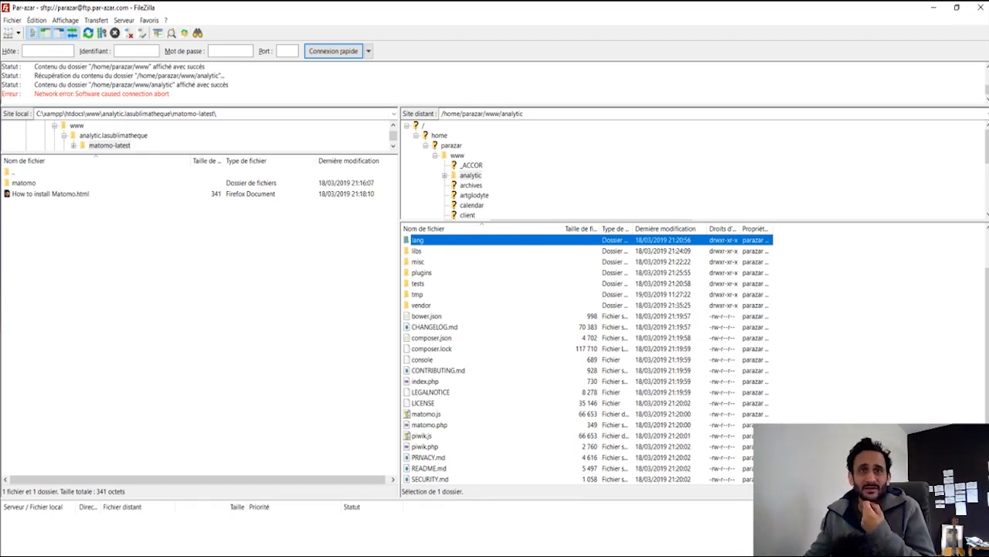
pyautogui.hotkey('alt', 'Tab')
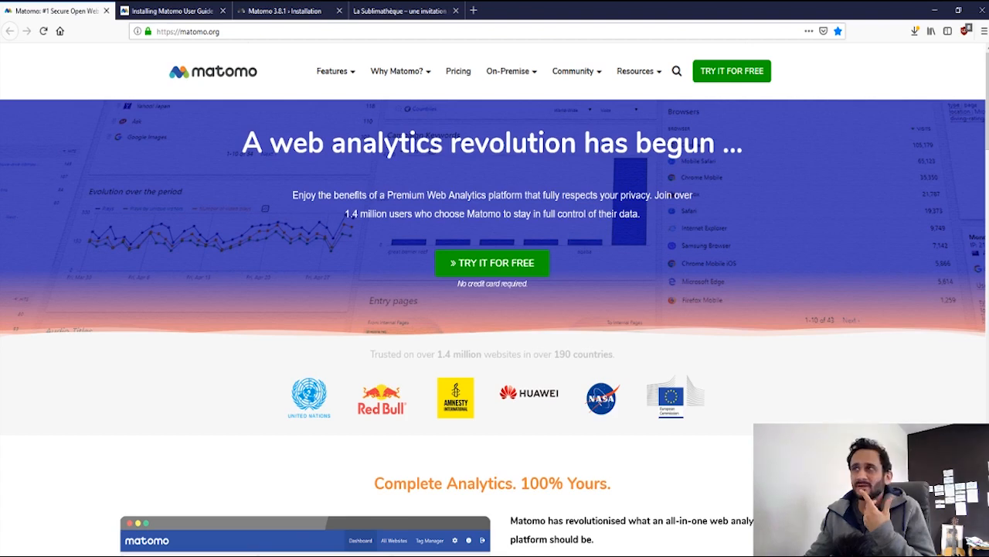
pyautogui.hotkey('alt', 'Tab')
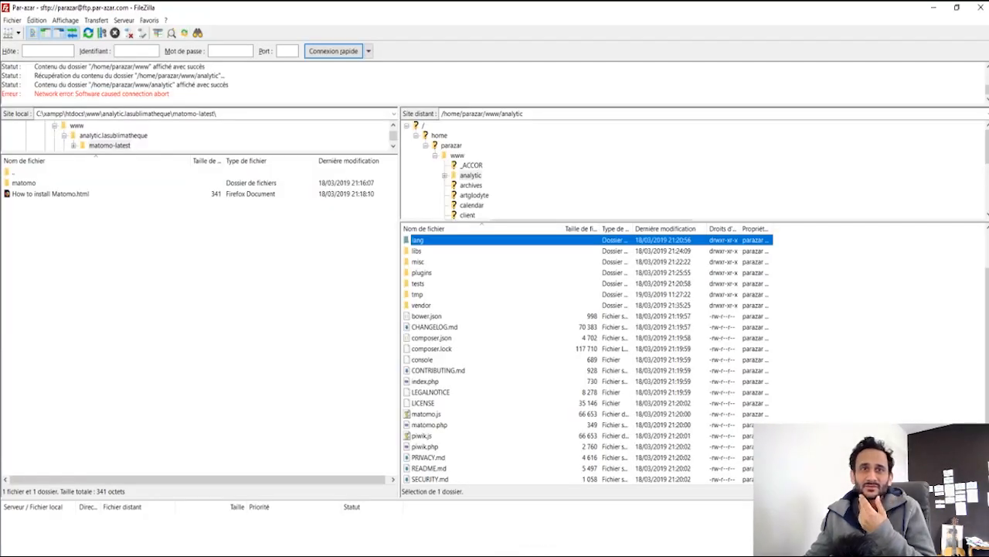
pyautogui.click(433, 263)
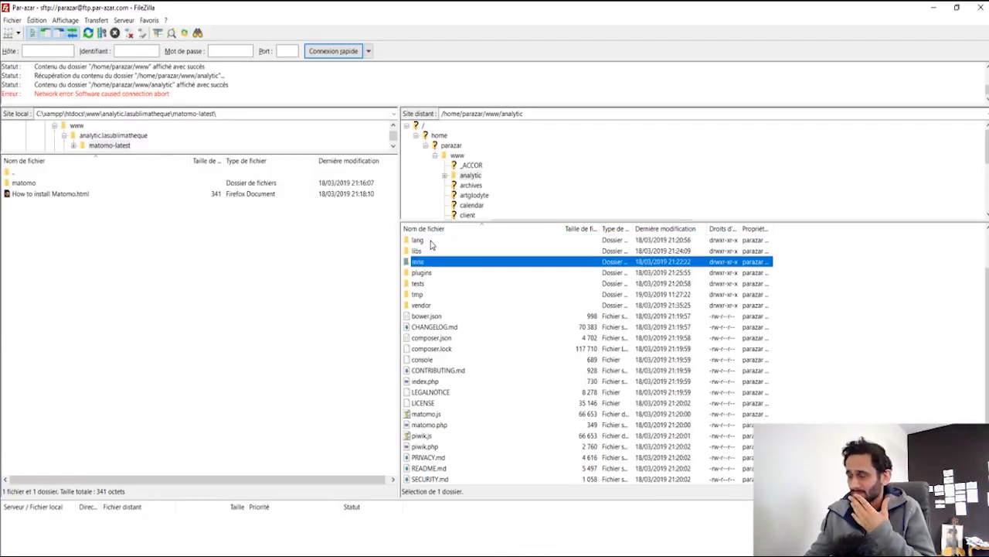
pyautogui.click(432, 241)
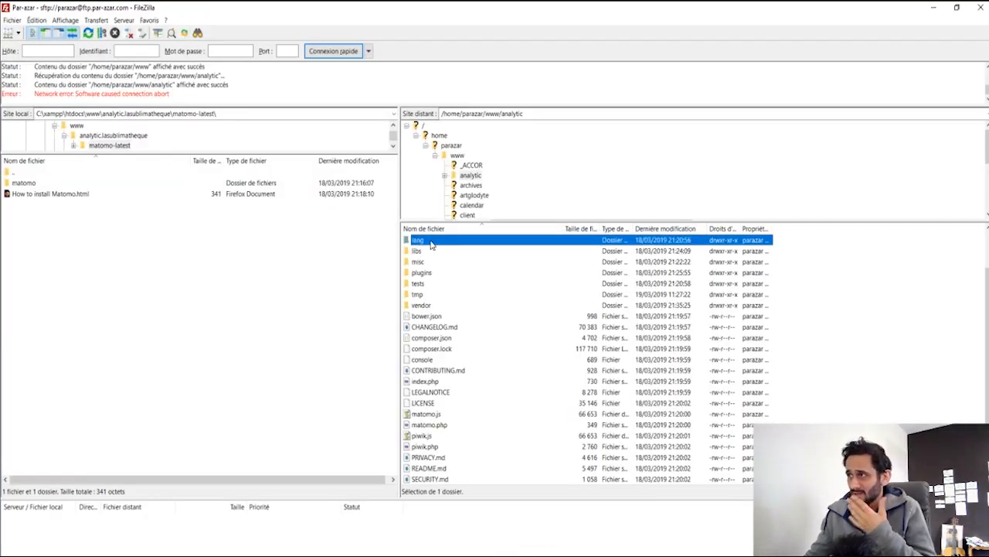
pyautogui.click(471, 176)
pyautogui.click(936, 7)
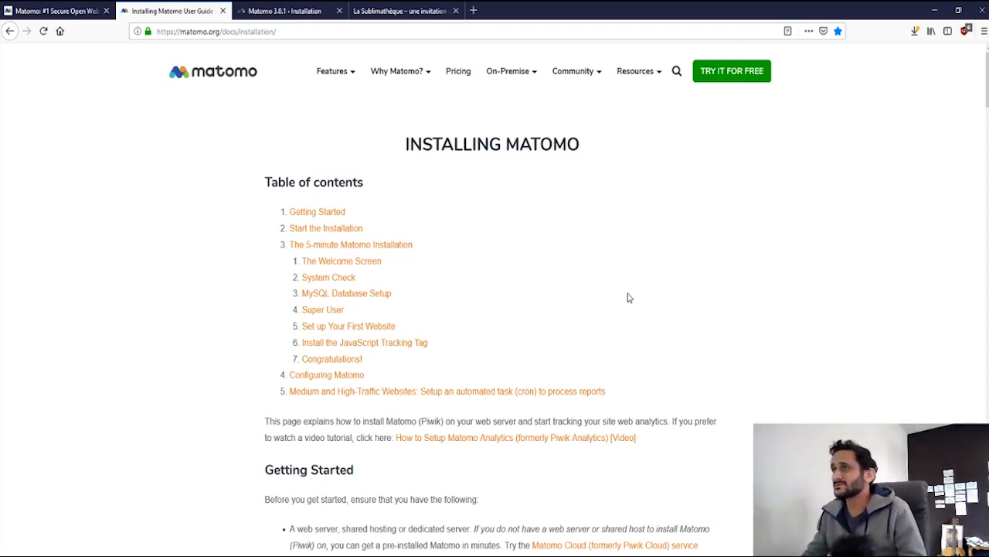
# Read the Installing Matomo guide from Getting Started through Start the Installation to the 5-minute Matomo Installation section
pyautogui.scroll(-3, 552, 254)
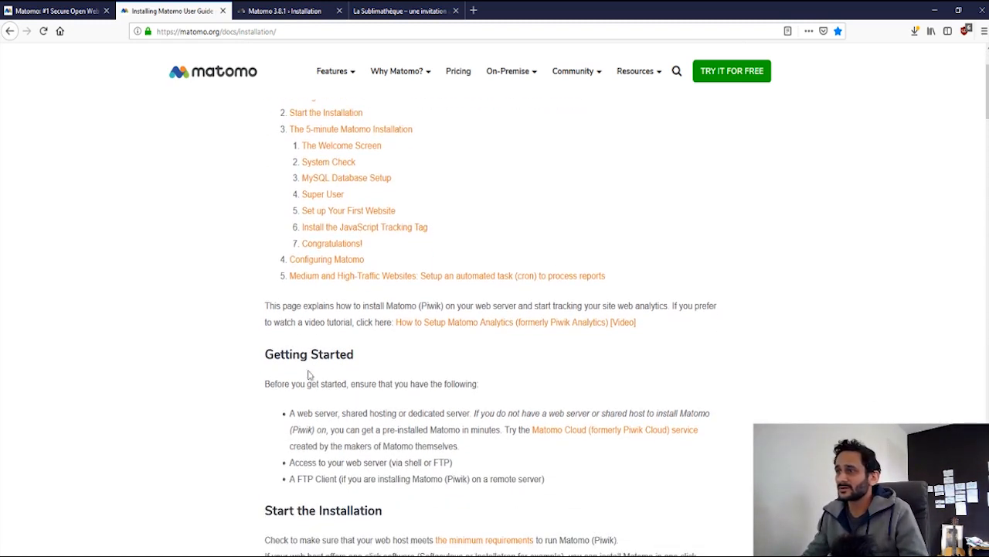
pyautogui.moveTo(268, 353); pyautogui.dragTo(448, 364)
pyautogui.click(452, 365)
pyautogui.scroll(-3, 359, 347)
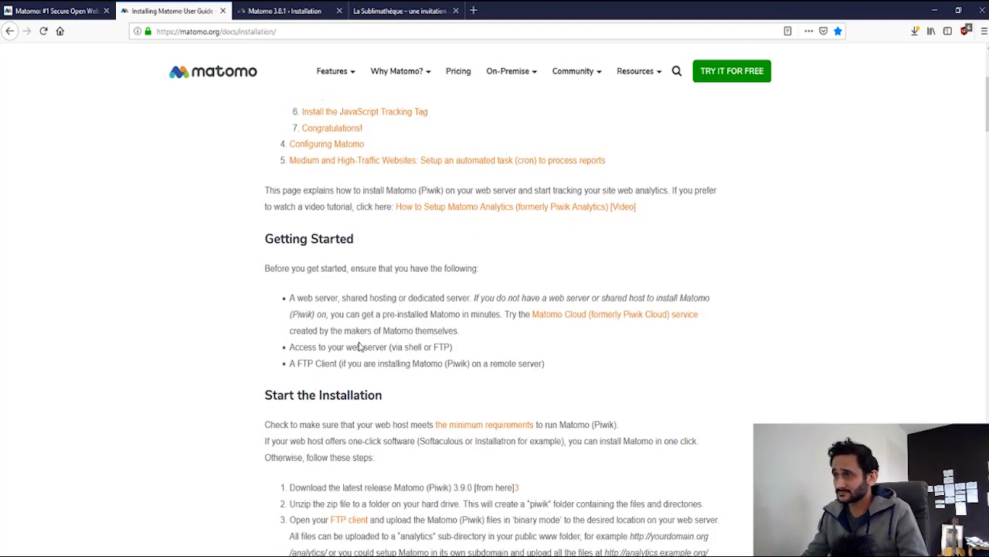
pyautogui.scroll(-3, 340, 377)
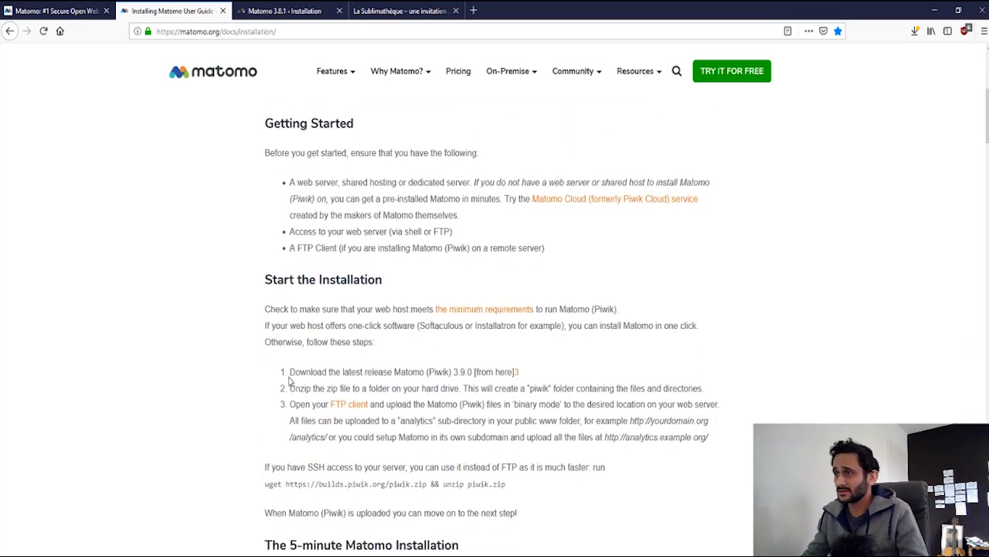
pyautogui.moveTo(290, 372); pyautogui.dragTo(454, 372)
pyautogui.click(391, 398)
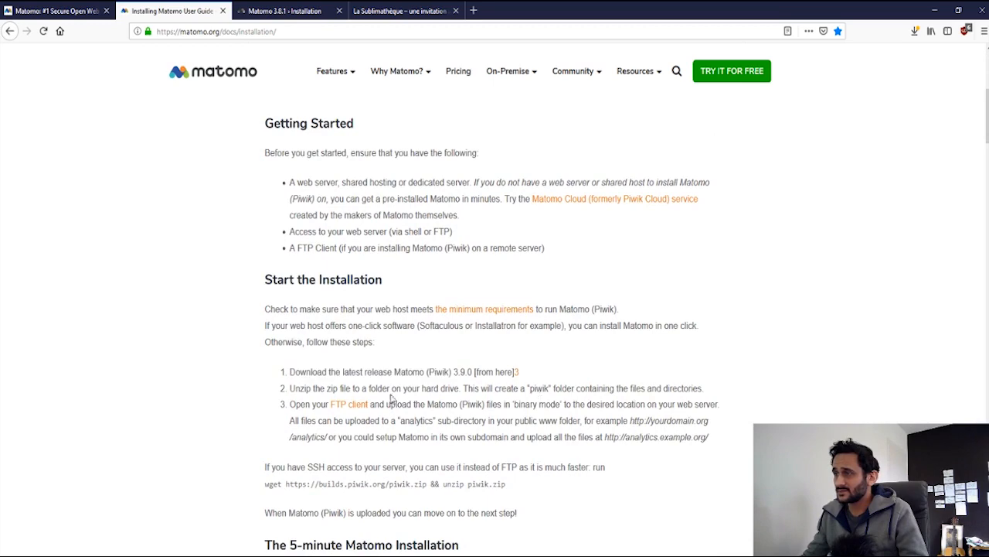
pyautogui.scroll(-3, 391, 399)
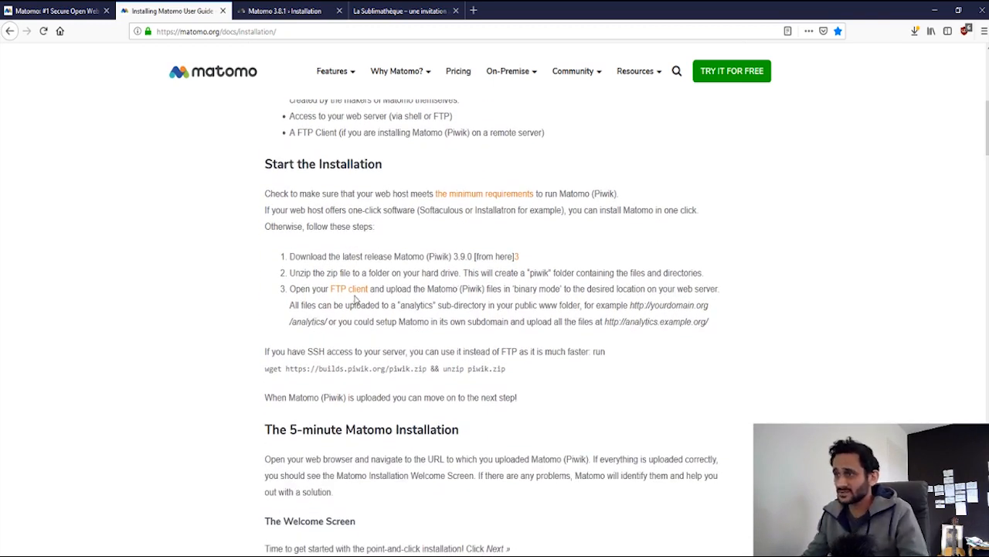
pyautogui.scroll(-3, 408, 325)
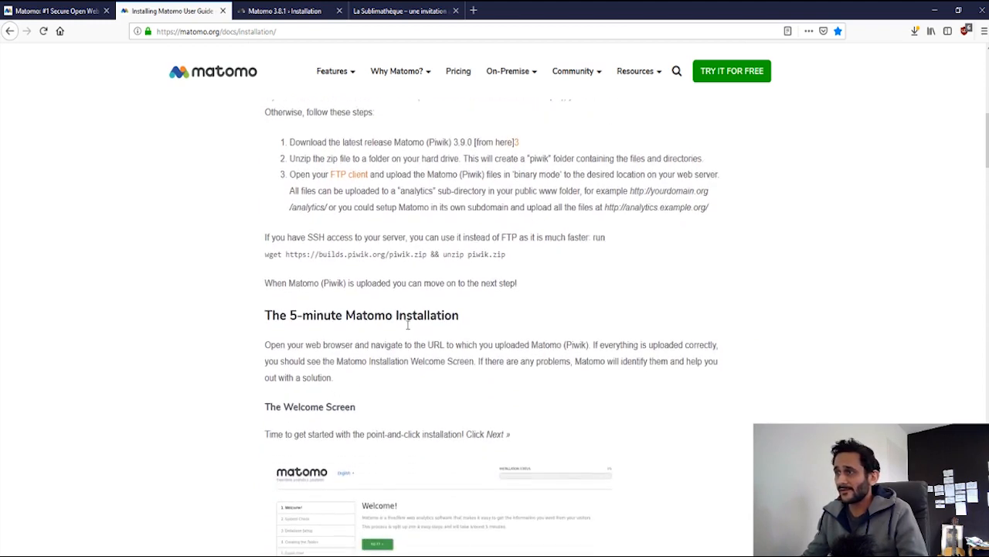
pyautogui.moveTo(290, 315); pyautogui.dragTo(386, 313)
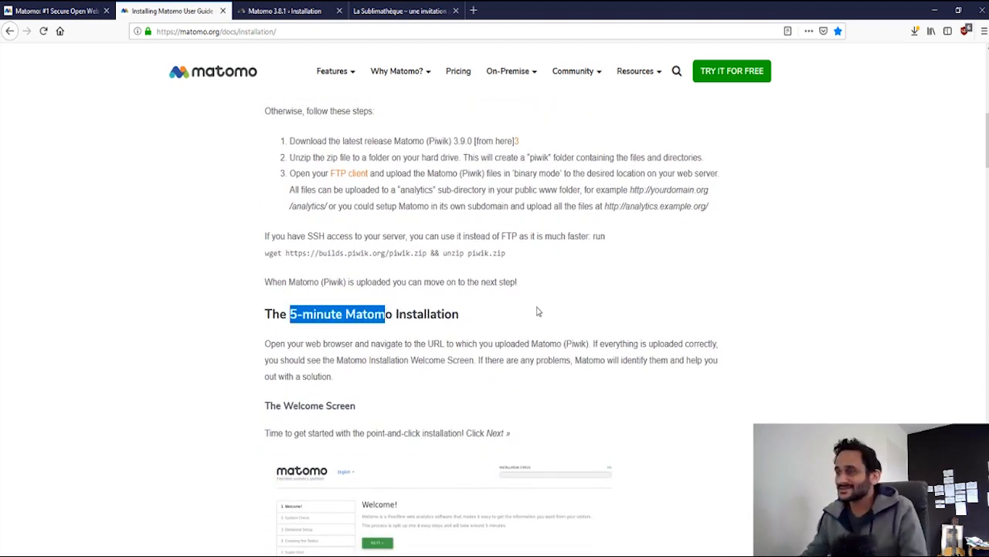
pyautogui.scroll(-1, 554, 293)
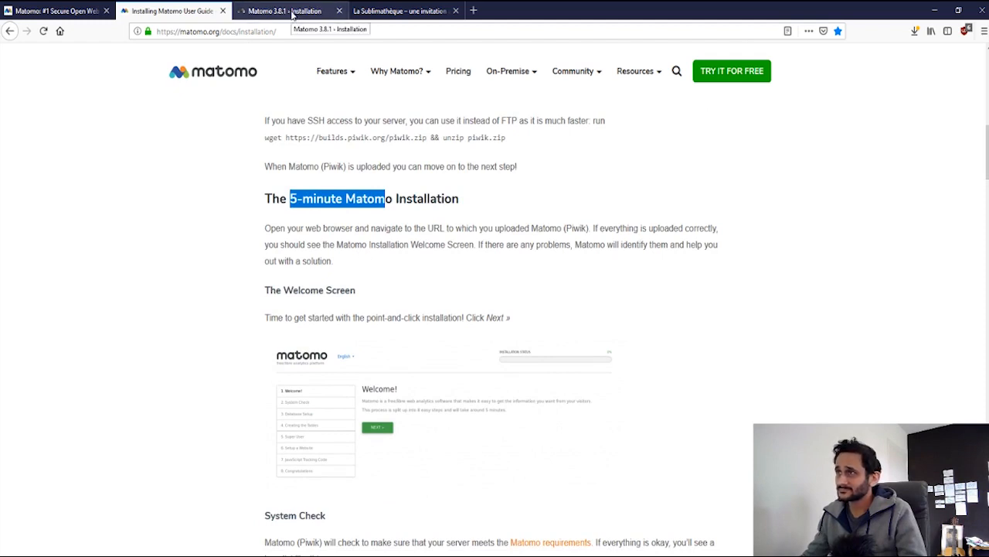
# Close the old Matomo installation page and load analytic.lasublimatheque.fr in place of the La Sublimathèque site
pyautogui.click(339, 11)
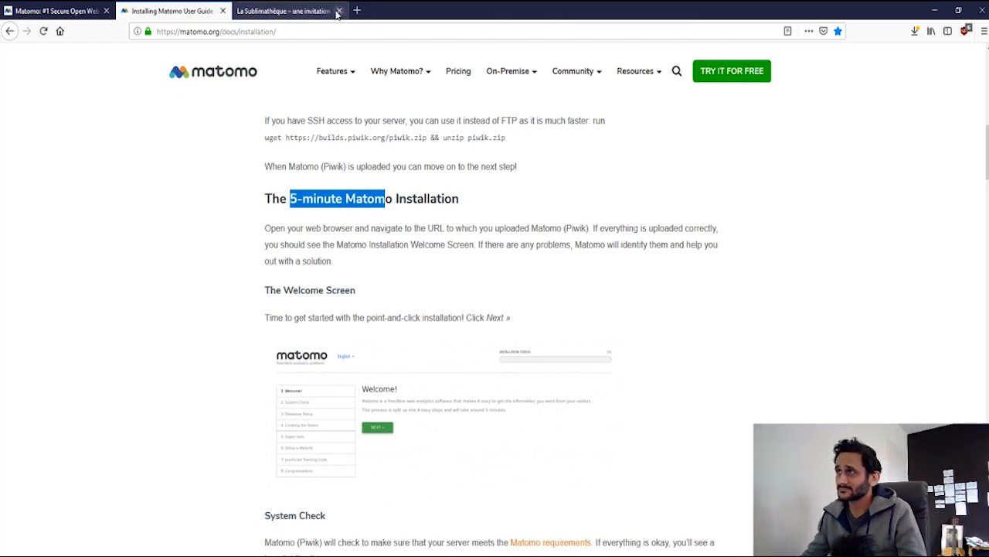
pyautogui.click(307, 13)
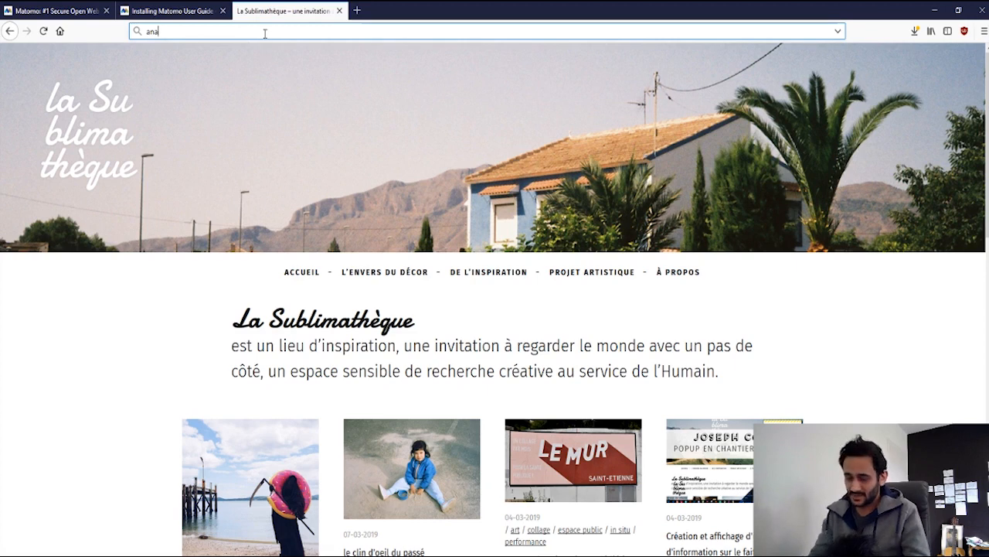
pyautogui.write('lytic.lasublimatheque.fr')
pyautogui.press('Return')
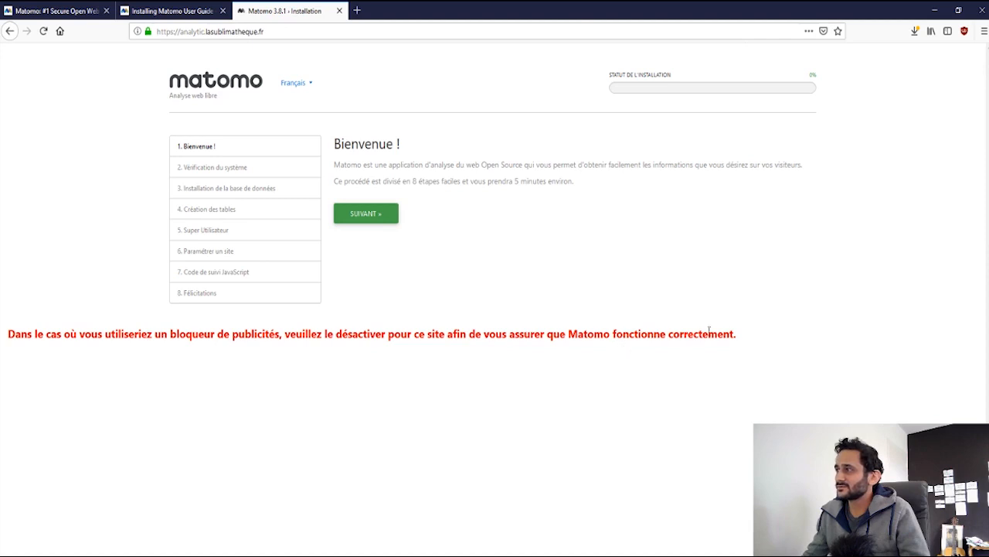
# Disable uBlock Origin for the analytic.lasublimatheque.fr site and reload the Matomo welcome page
pyautogui.click(964, 31)
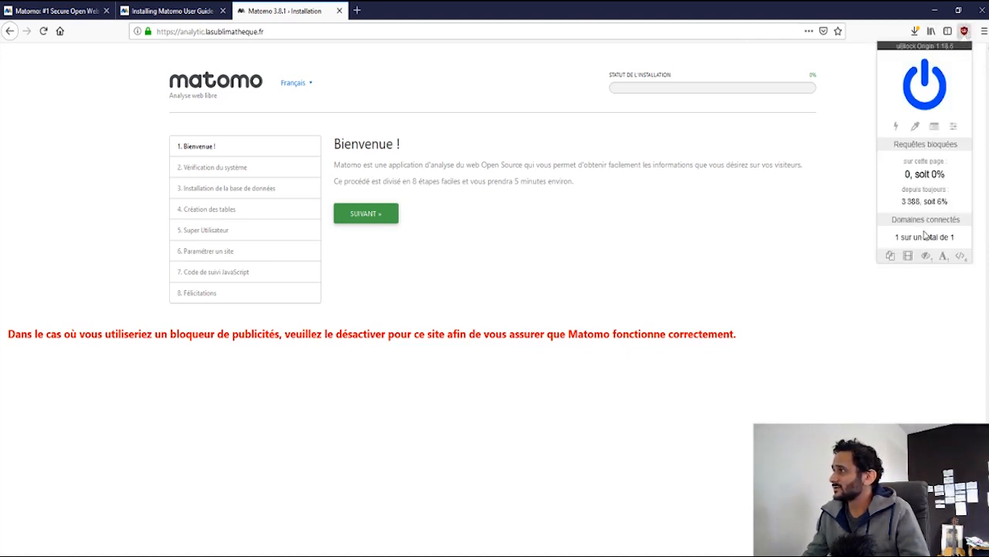
pyautogui.rightClick(966, 36)
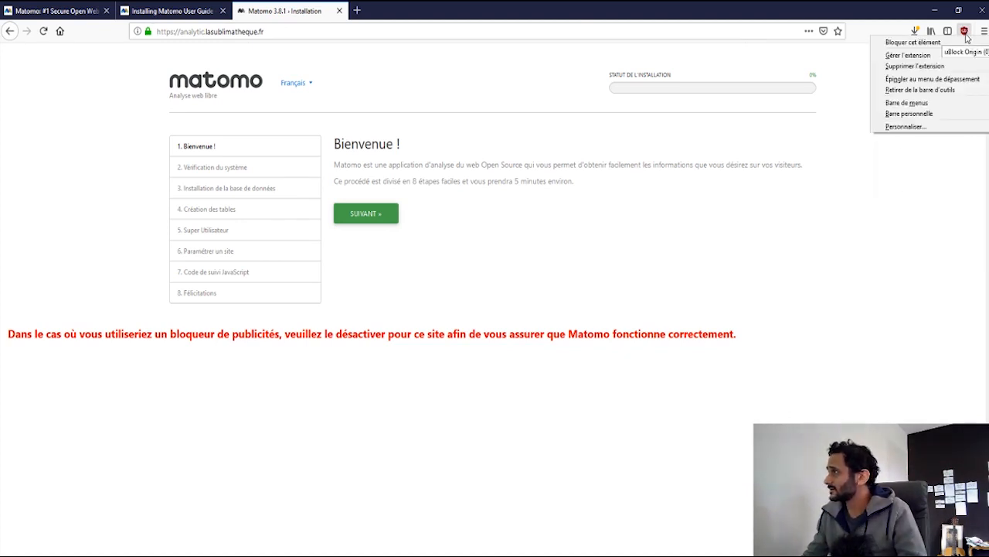
pyautogui.click(965, 32)
pyautogui.click(965, 33)
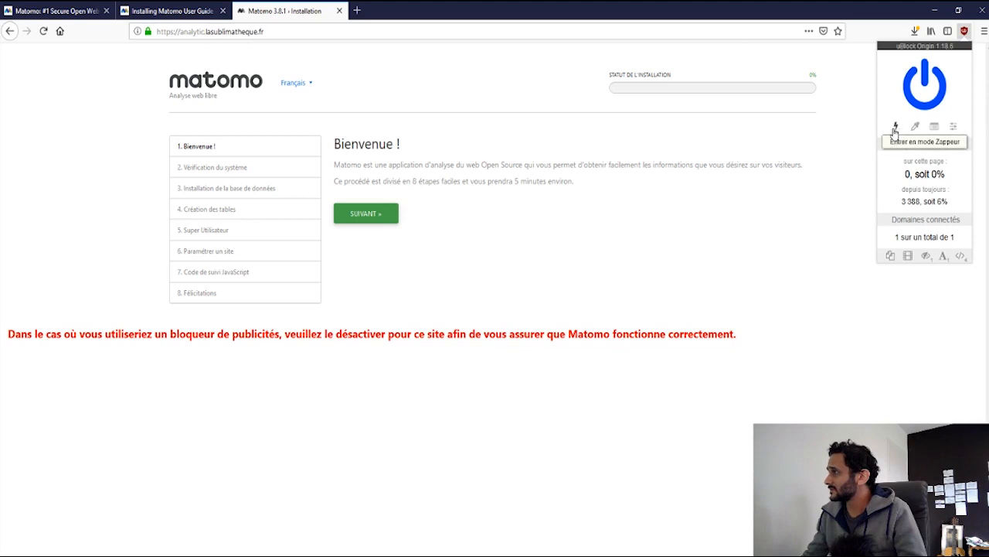
pyautogui.click(928, 98)
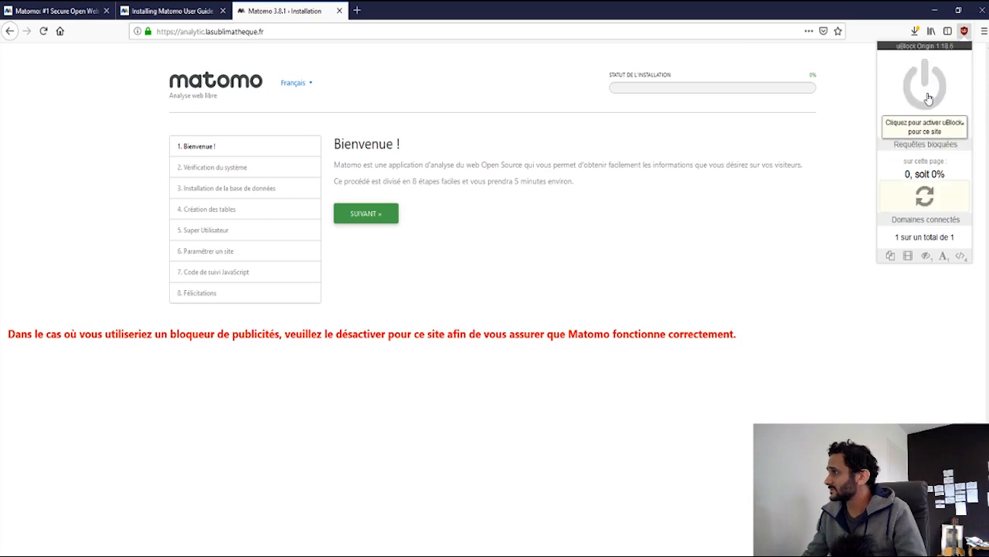
pyautogui.click(772, 257)
pyautogui.press('F5')
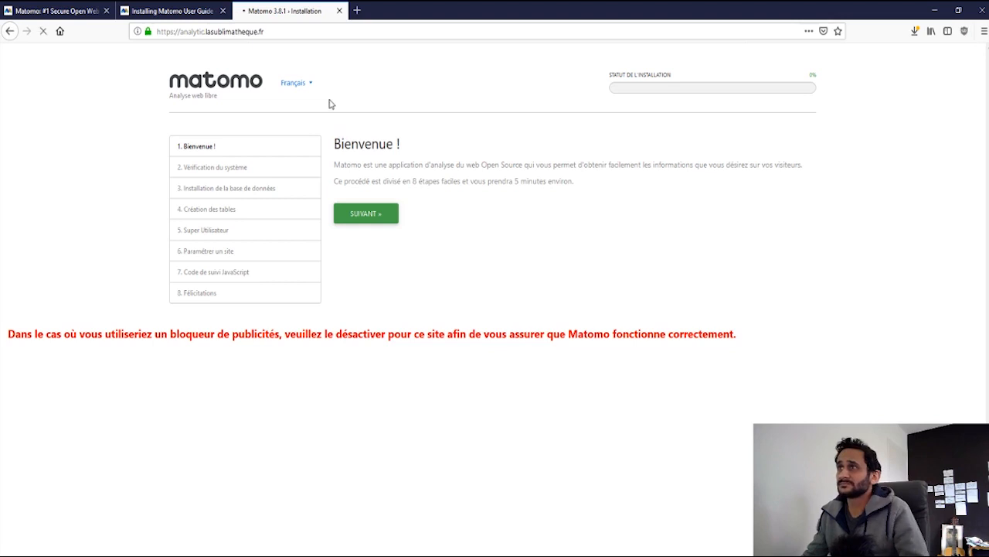
pyautogui.click(295, 32)
pyautogui.click(518, 122)
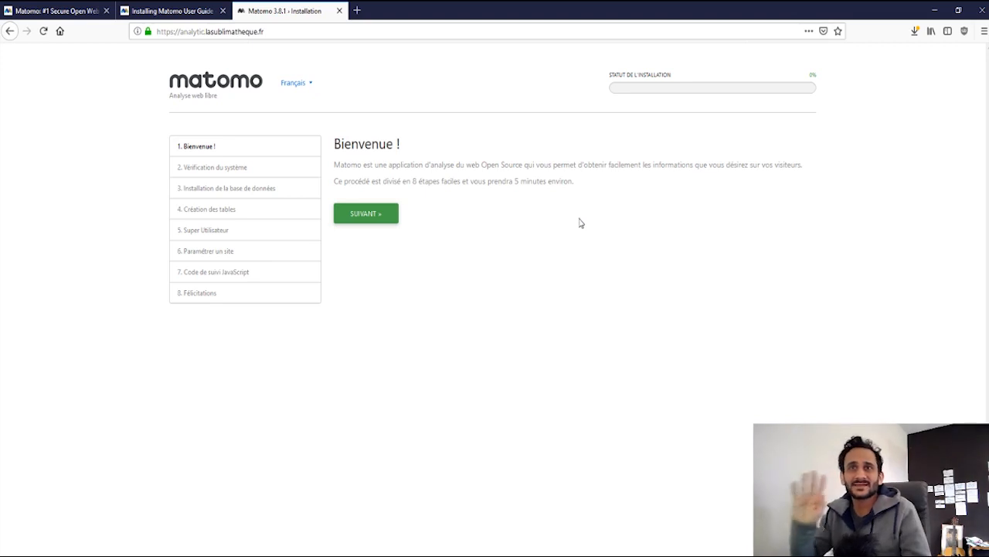
# Start the Matomo installation, review the required and optional system checks, and continue to the database setup
pyautogui.click(389, 217)
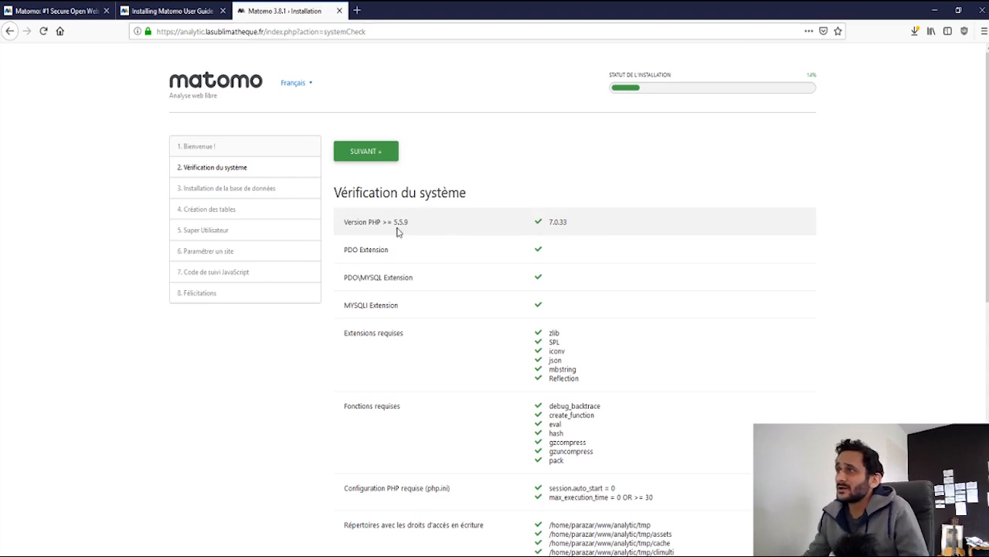
pyautogui.scroll(-3, 546, 221)
pyautogui.scroll(-8, 547, 223)
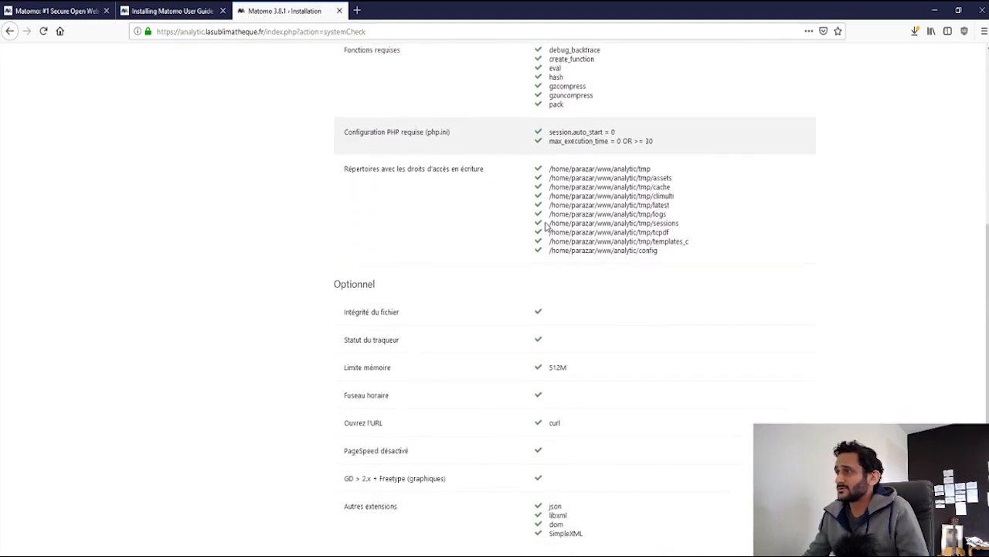
pyautogui.scroll(-3, 544, 226)
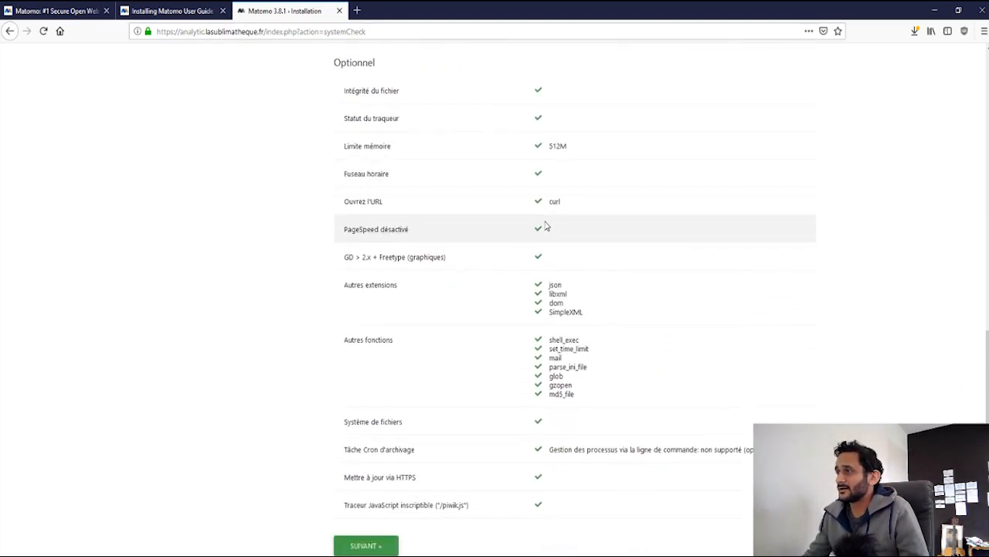
pyautogui.scroll(3, 549, 232)
pyautogui.scroll(-3, 553, 247)
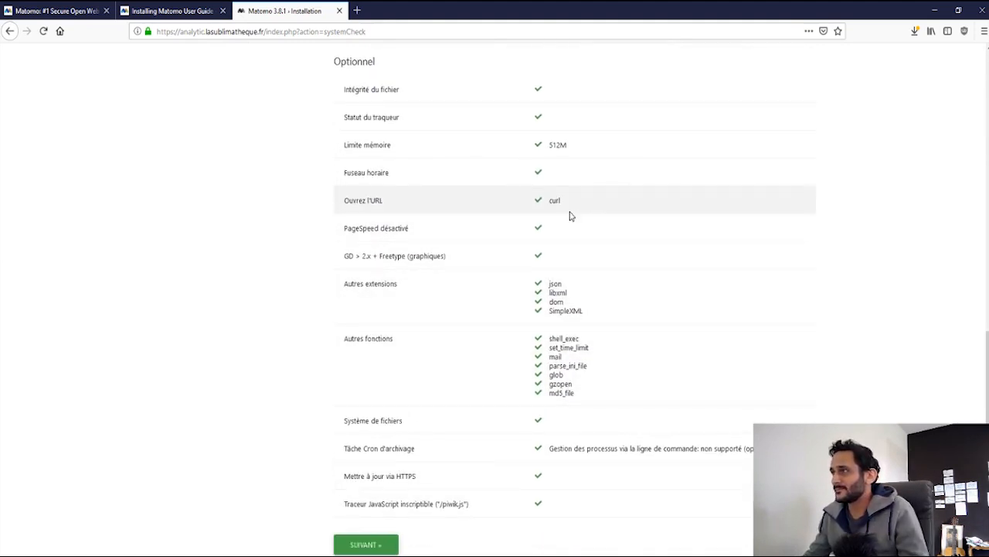
pyautogui.scroll(1, 567, 214)
pyautogui.scroll(-1, 410, 541)
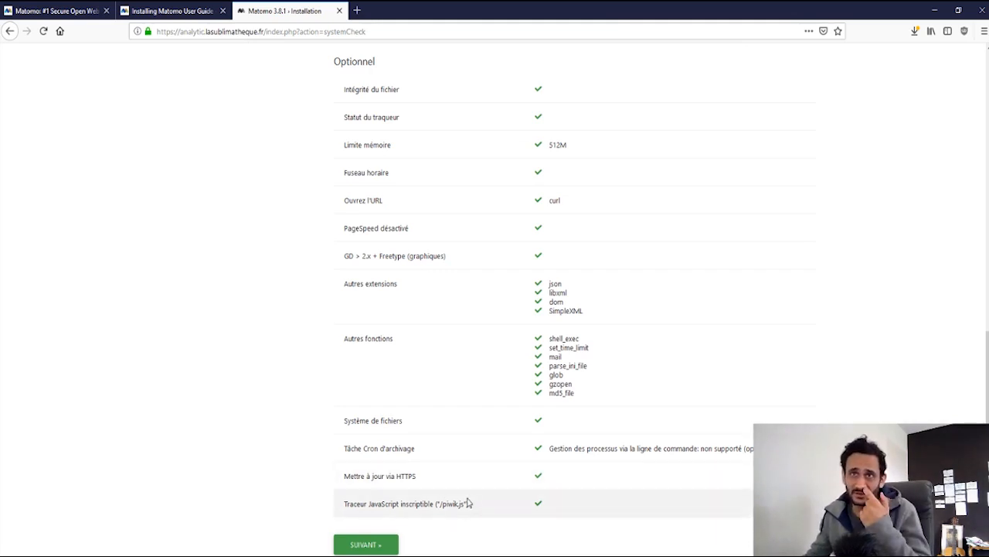
pyautogui.click(365, 545)
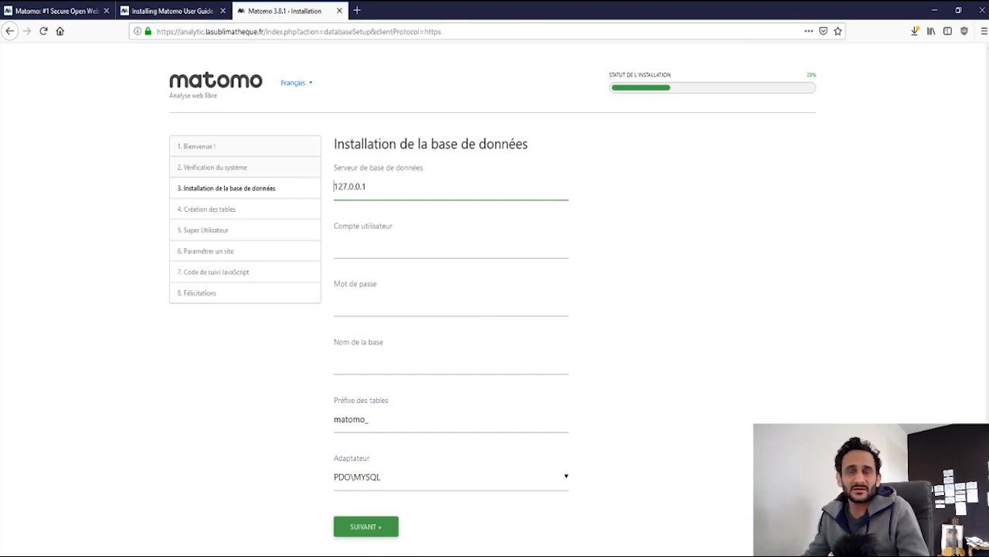
# Try to reload the timed-out page, cancel resending the data, and go back to the database setup form
pyautogui.hotkey('alt', 'Tab')
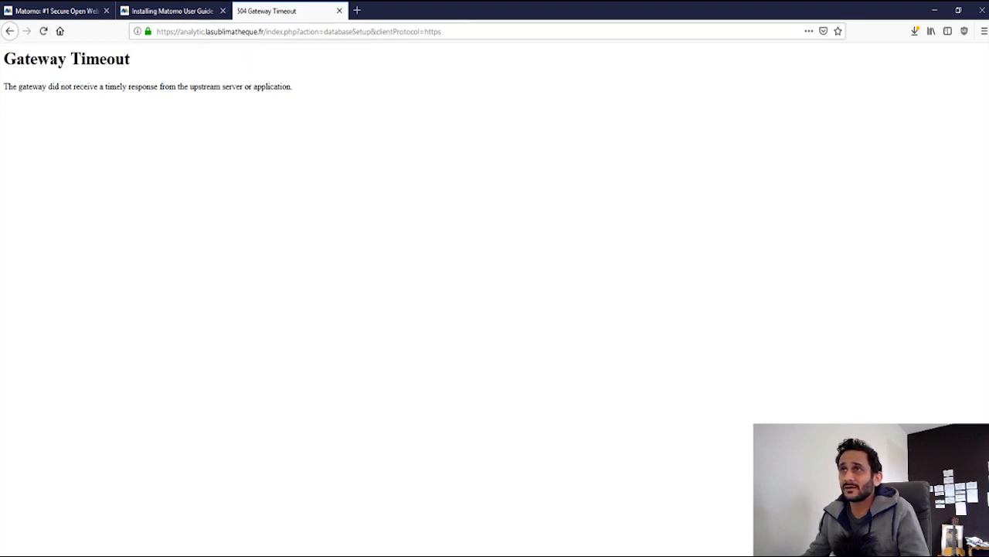
pyautogui.click(44, 31)
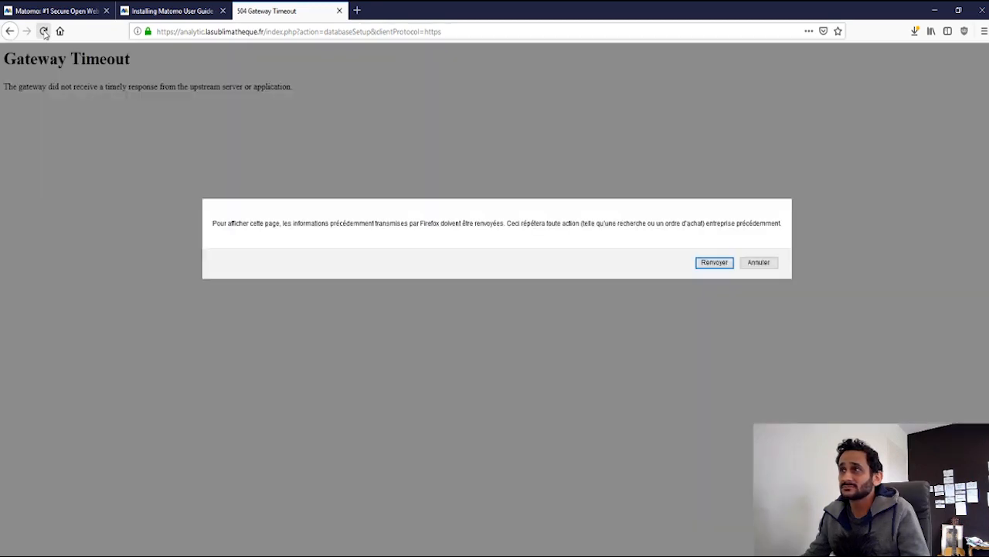
pyautogui.click(757, 265)
pyautogui.click(9, 31)
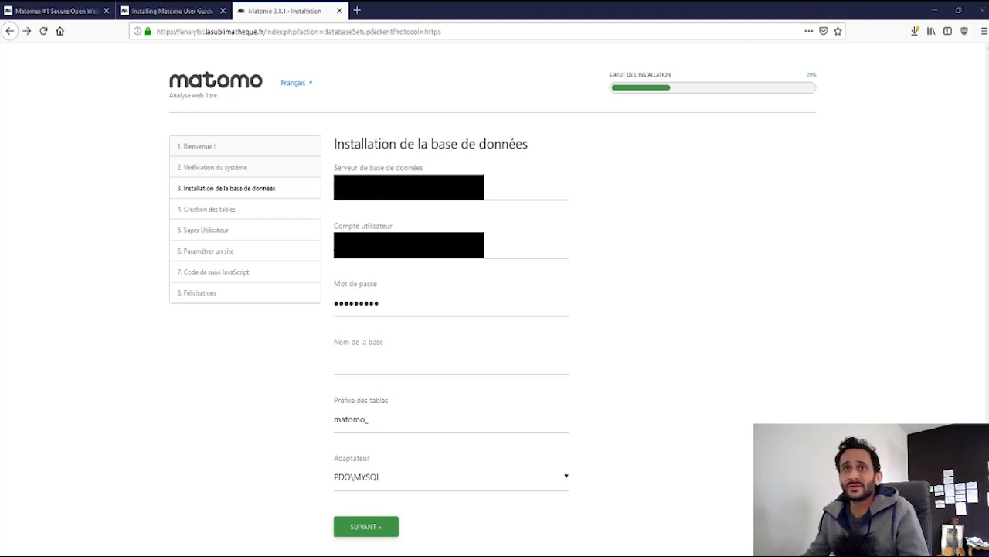
# Enter the database password, set the database name to analyticlasublimatheque, and submit the database setup form
pyautogui.moveTo(417, 186); pyautogui.dragTo(319, 183)
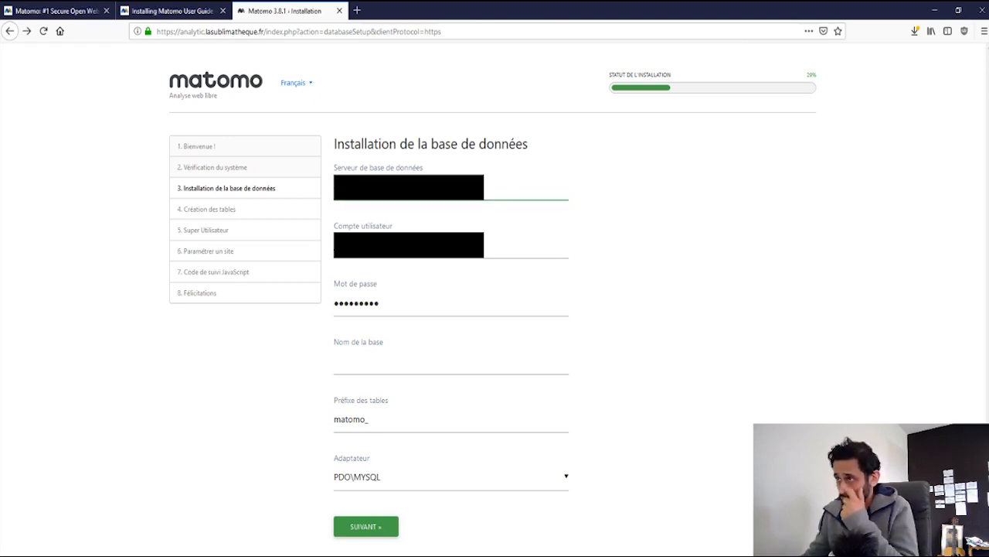
pyautogui.moveTo(402, 296); pyautogui.dragTo(179, 288)
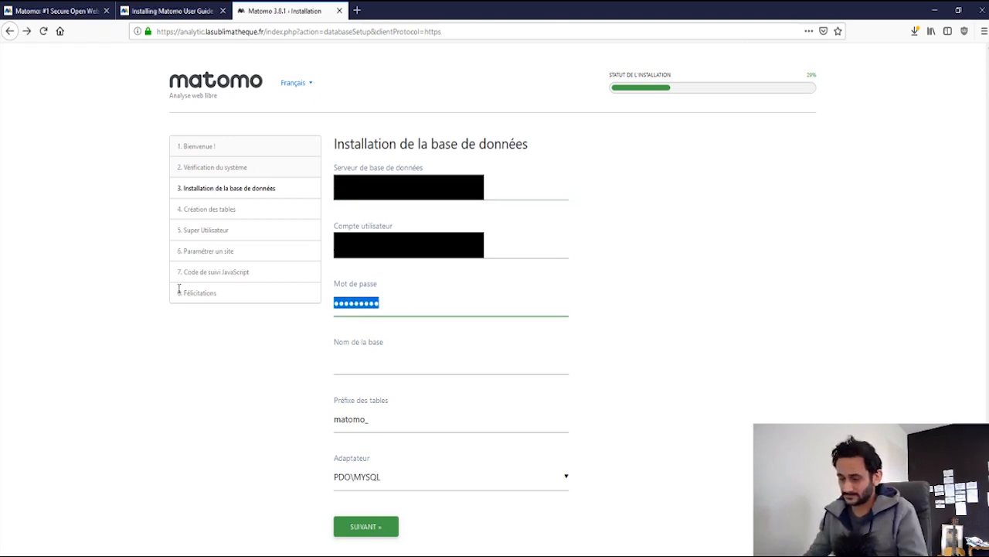
pyautogui.write('•••••••••')
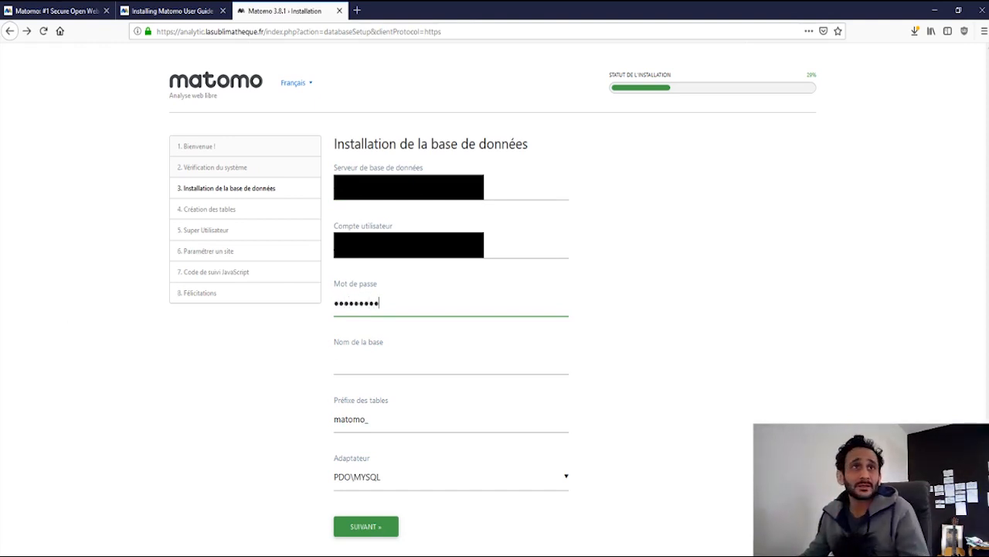
pyautogui.click(414, 361)
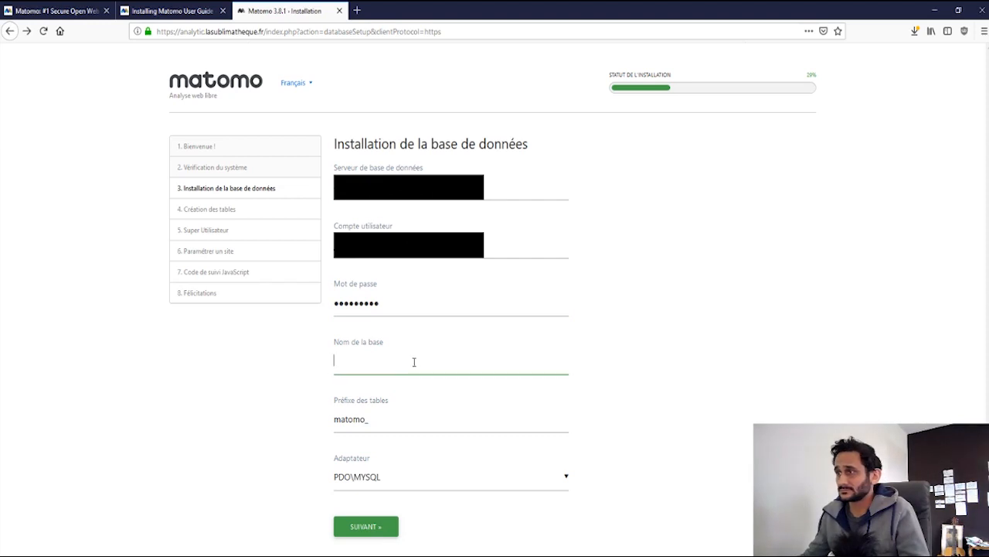
pyautogui.write('analyticlasublimatheque')
pyautogui.click(368, 529)
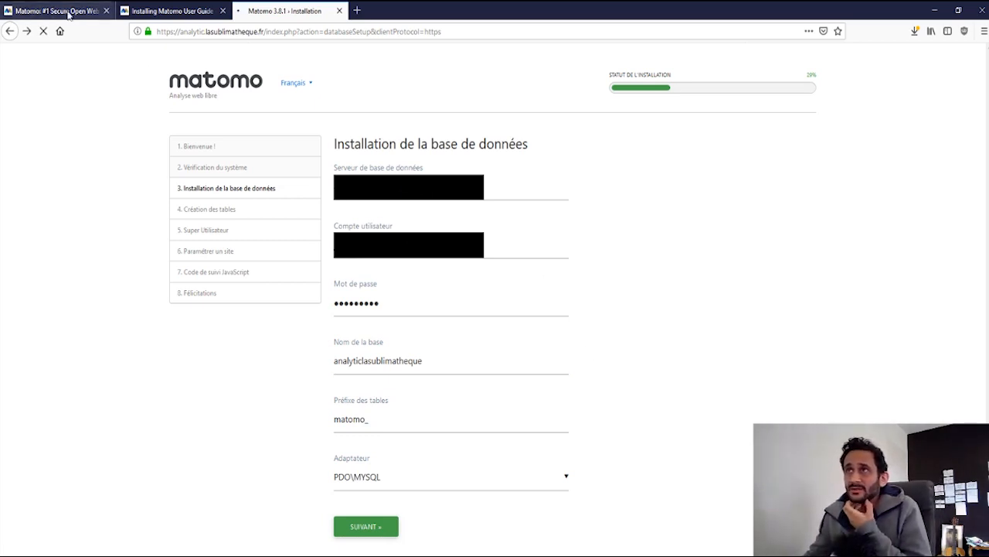
# Examine the MySQL Database Setup section and its security and port notes in the Matomo installation guide, and return to the installer
pyautogui.click(156, 13)
pyautogui.scroll(-1, 419, 279)
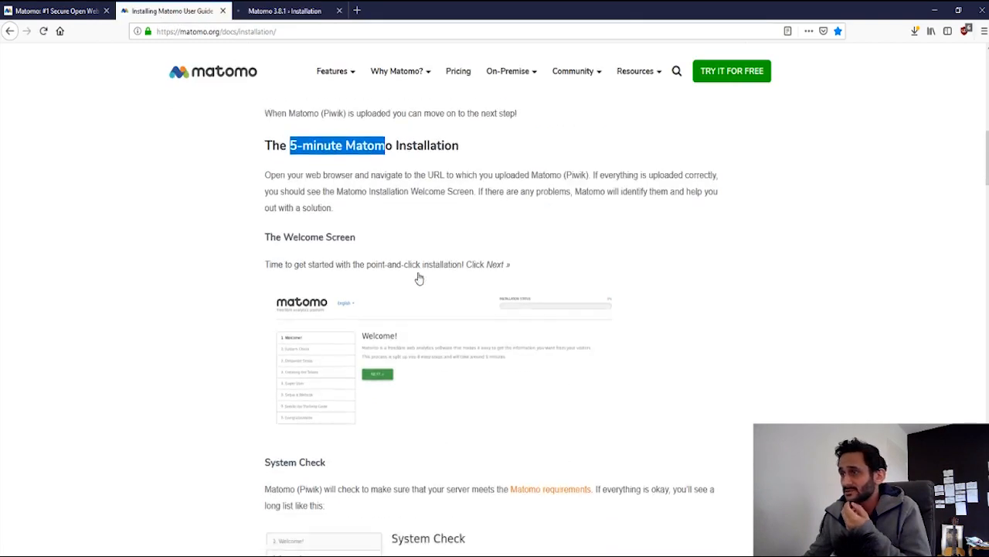
pyautogui.scroll(-10, 419, 278)
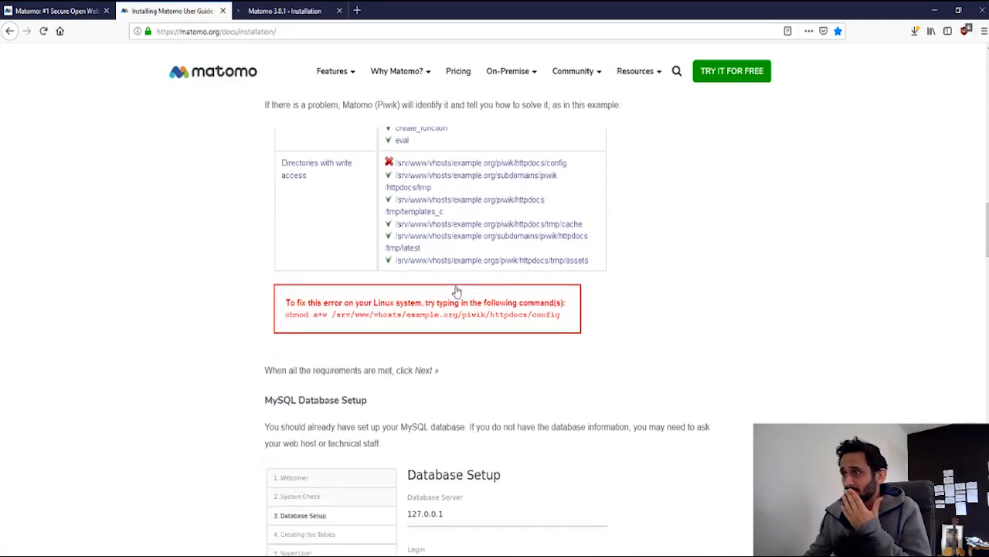
pyautogui.scroll(-5, 456, 291)
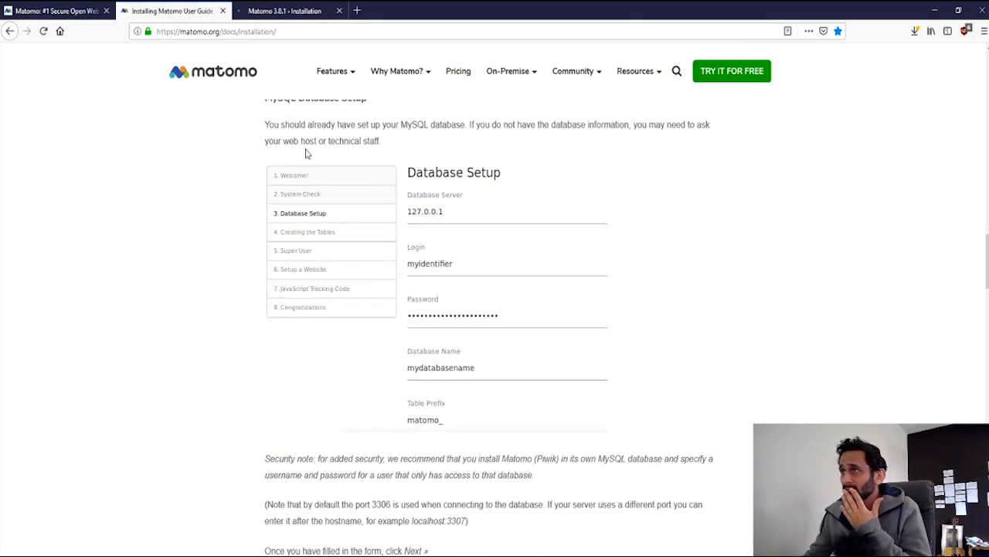
pyautogui.scroll(1, 306, 153)
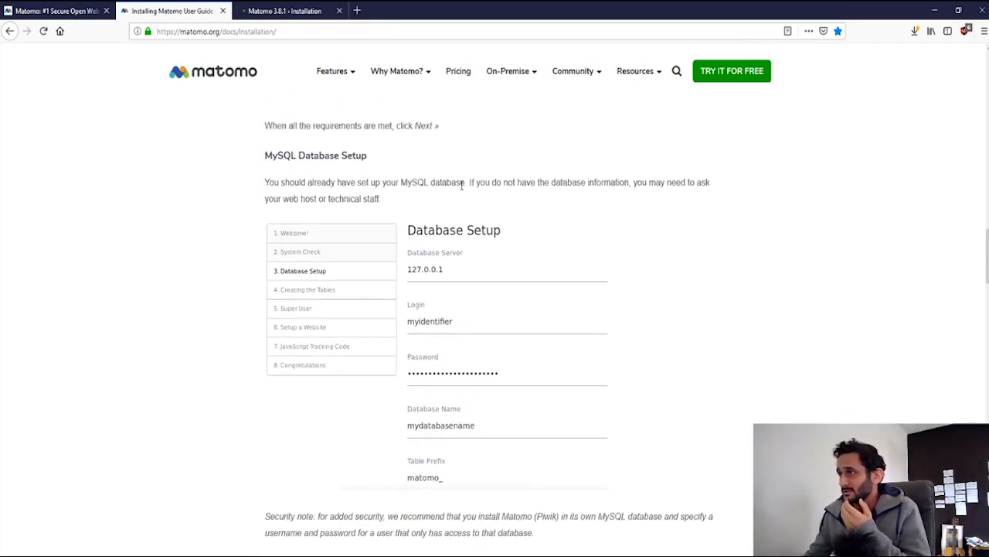
pyautogui.moveTo(464, 183); pyautogui.dragTo(400, 184)
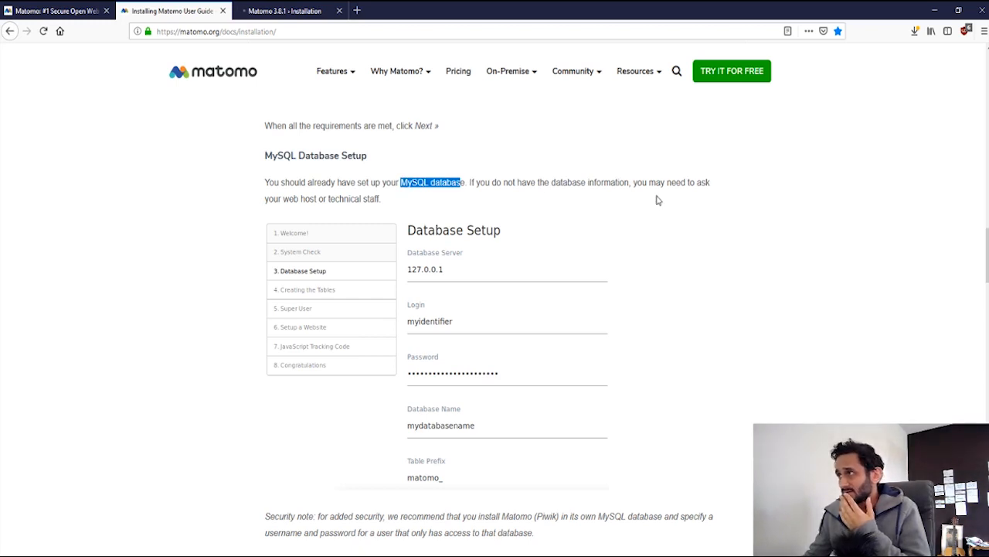
pyautogui.scroll(-3, 680, 207)
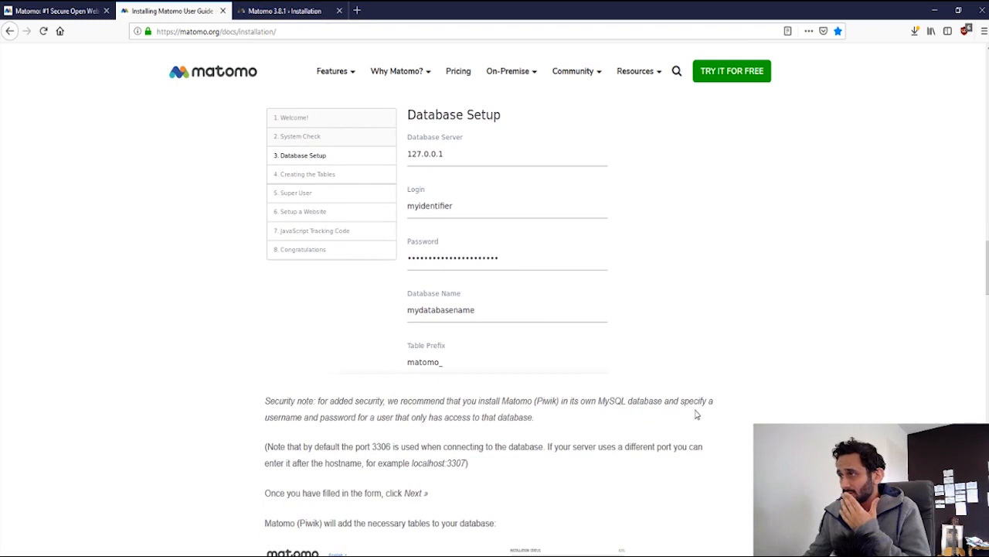
pyautogui.click(291, 9)
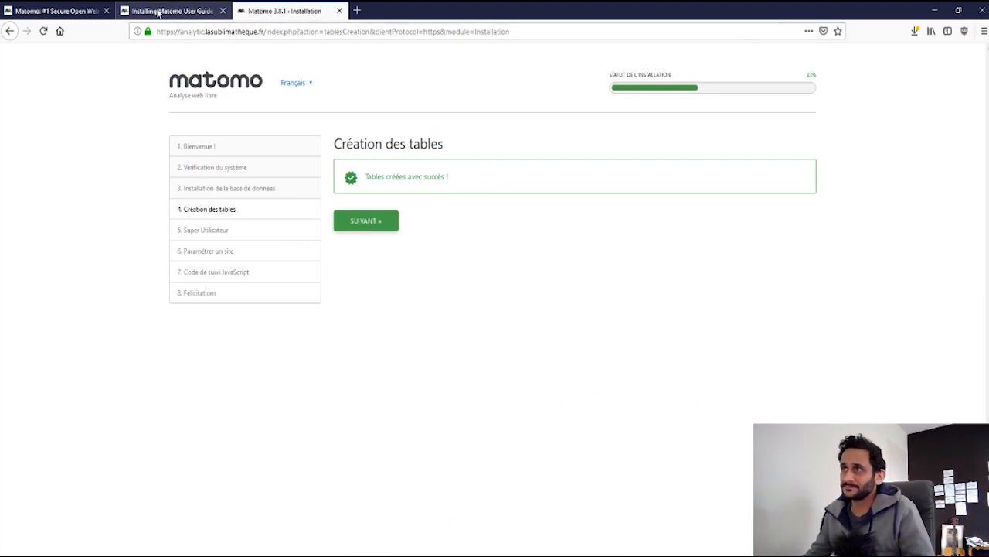
pyautogui.click(159, 11)
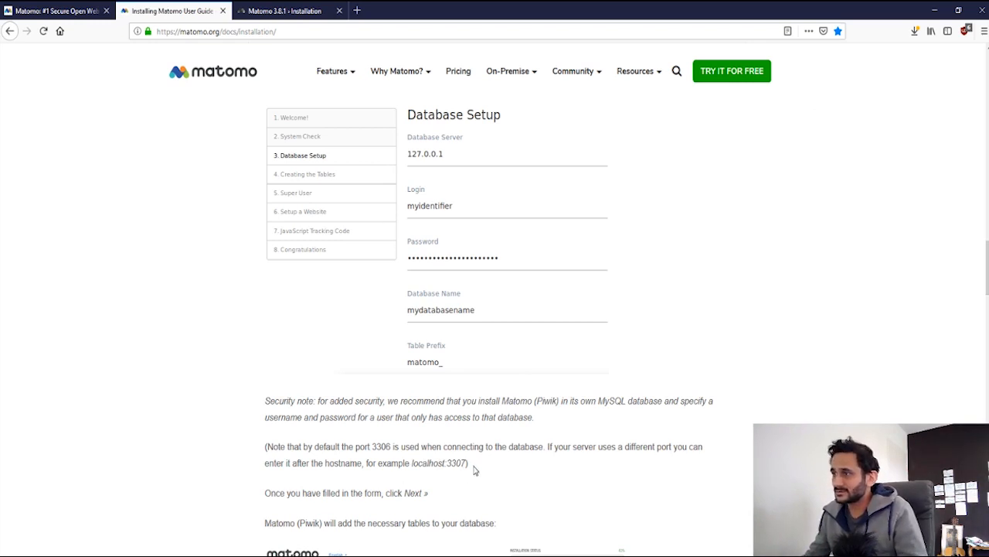
pyautogui.click(288, 7)
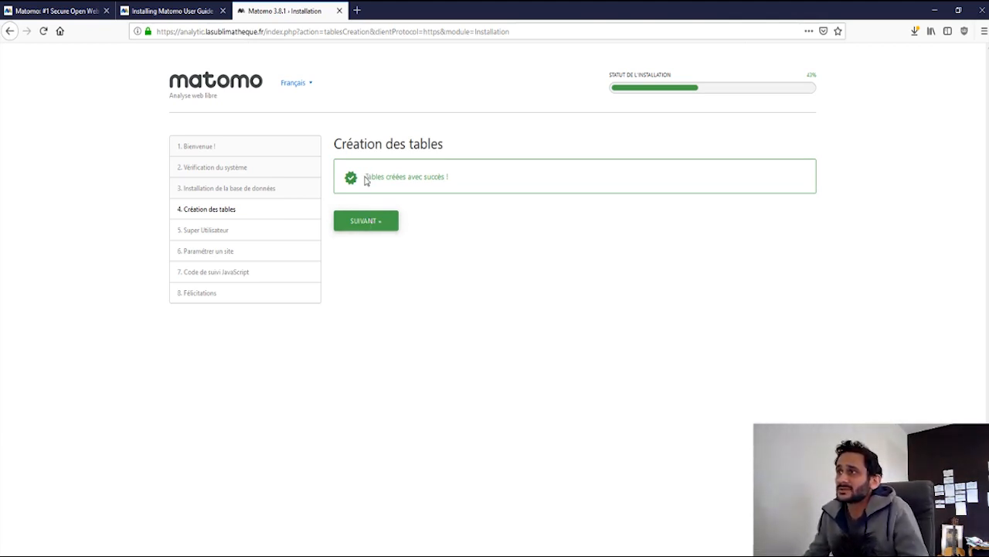
# Continue from table creation to the super user setup, enter and repeat the account password, and fill in the e-mail address
pyautogui.click(372, 229)
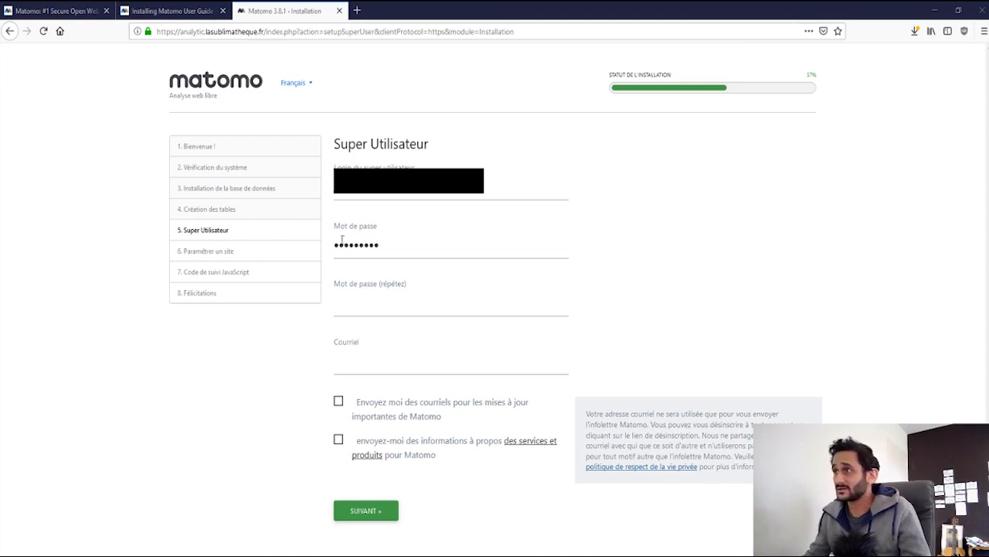
pyautogui.moveTo(411, 254); pyautogui.dragTo(307, 252)
pyautogui.hotkey('ctrl', 'v')
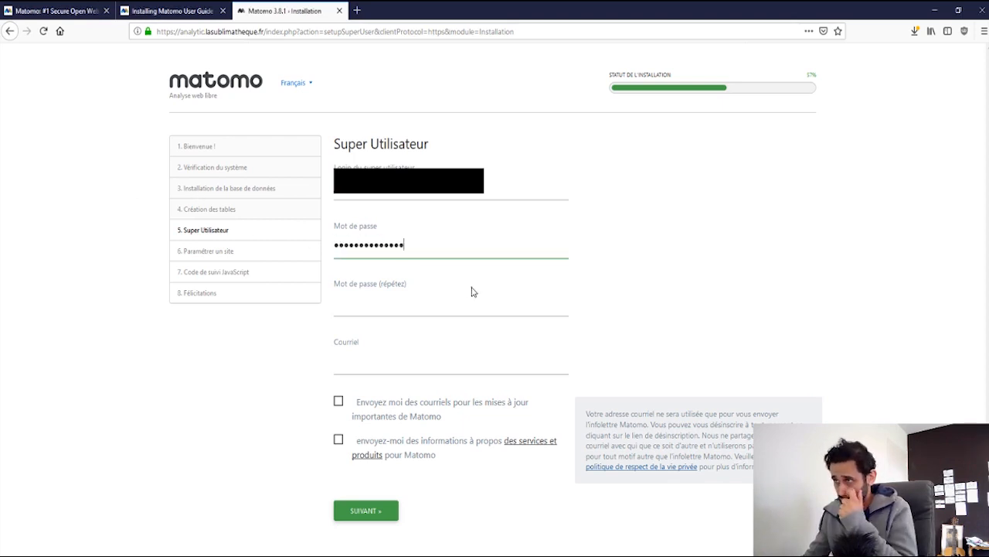
pyautogui.click(462, 309)
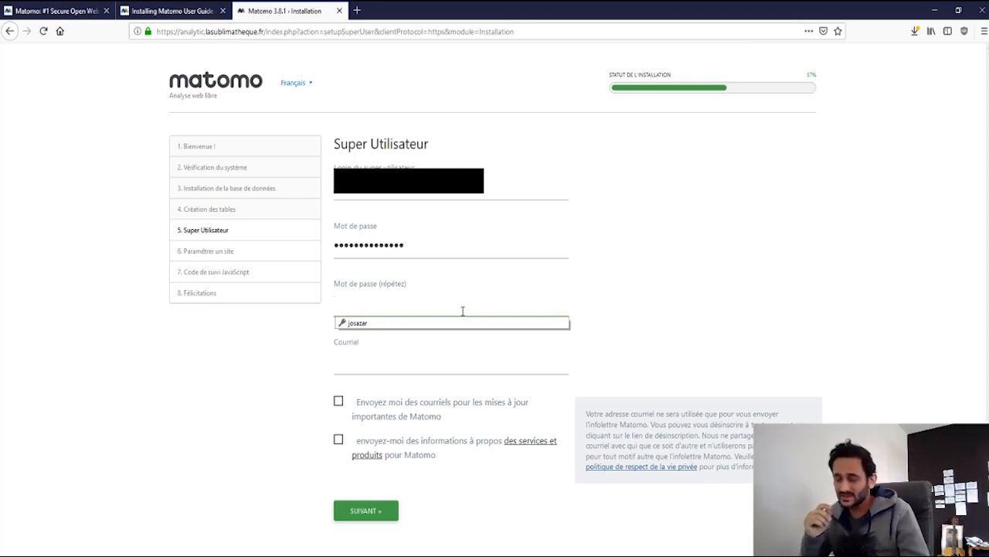
pyautogui.hotkey('ctrl', 'v')
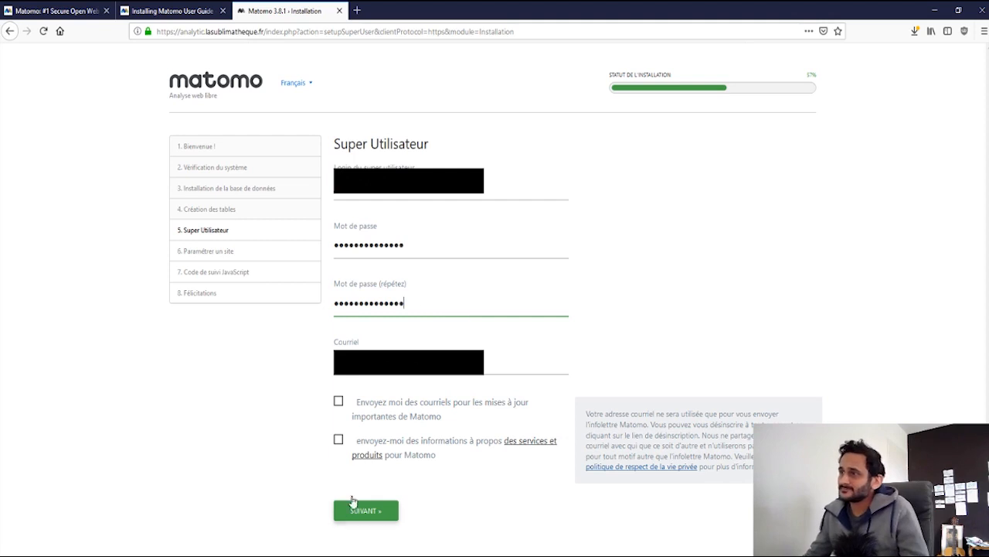
pyautogui.click(418, 350)
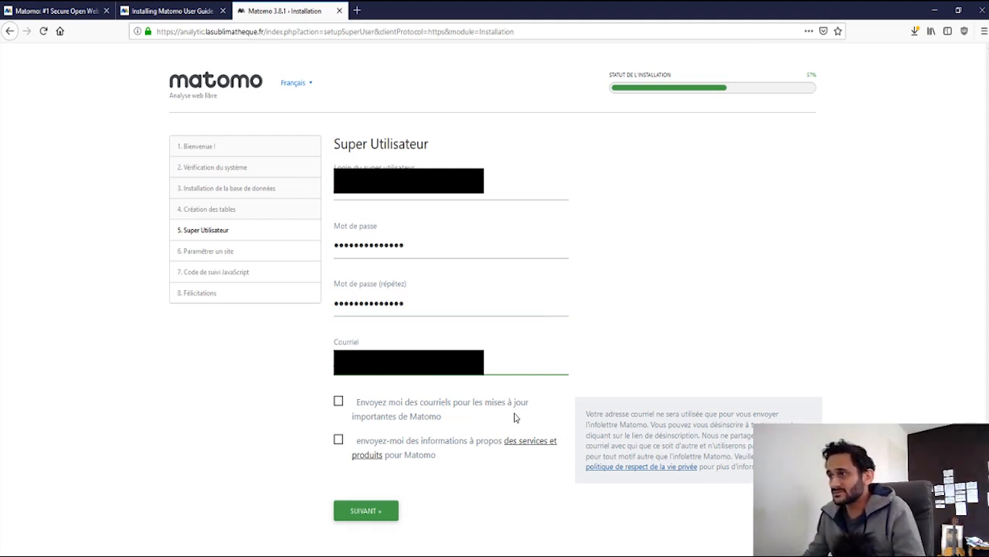
# Opt in to e-mails about important Matomo updates and submit the super user form, updating the login saved in the browser
pyautogui.click(339, 403)
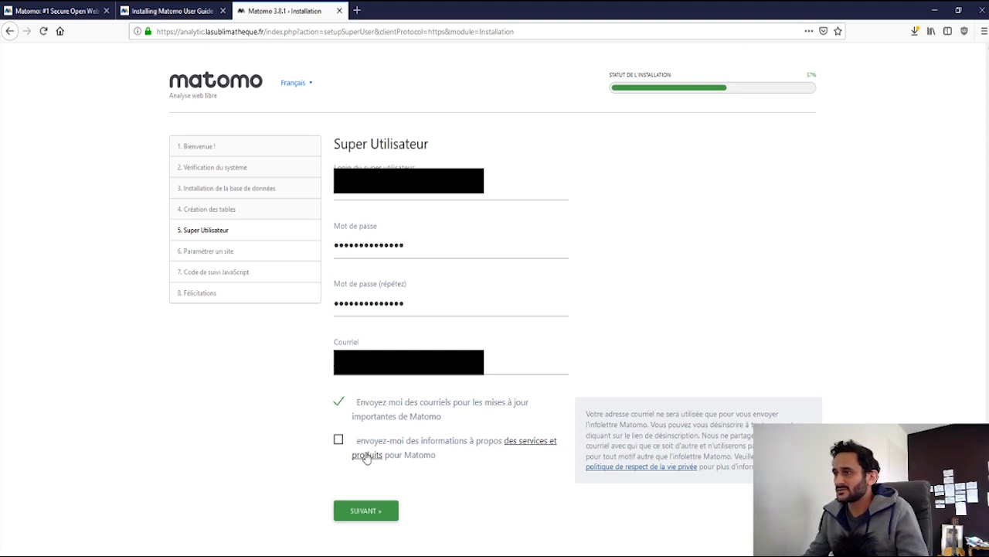
pyautogui.click(362, 513)
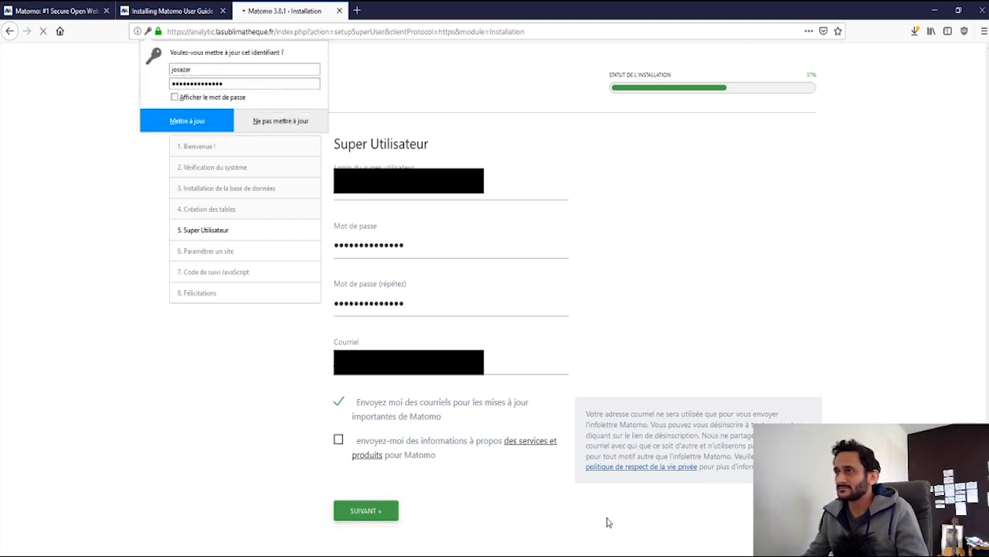
pyautogui.click(193, 121)
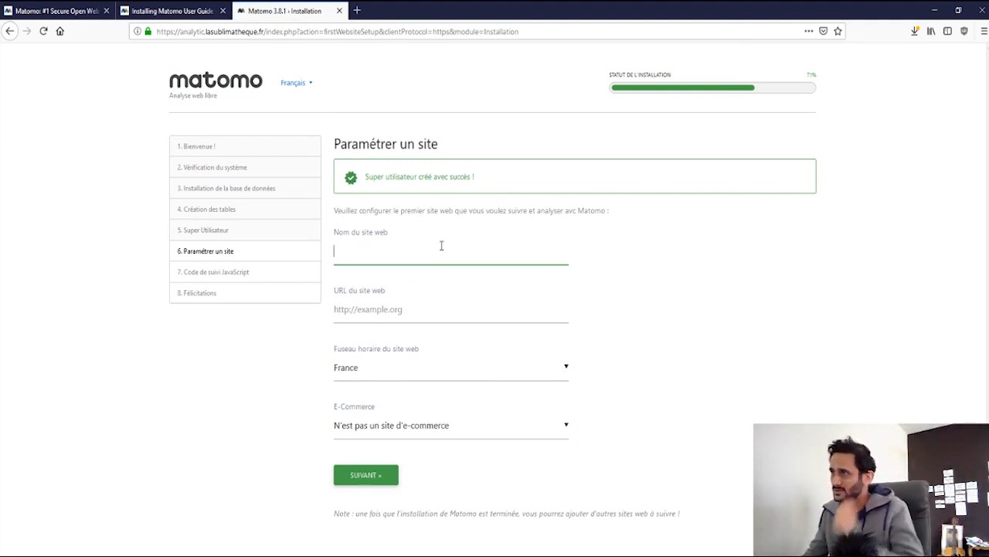
pyautogui.write('La Su')
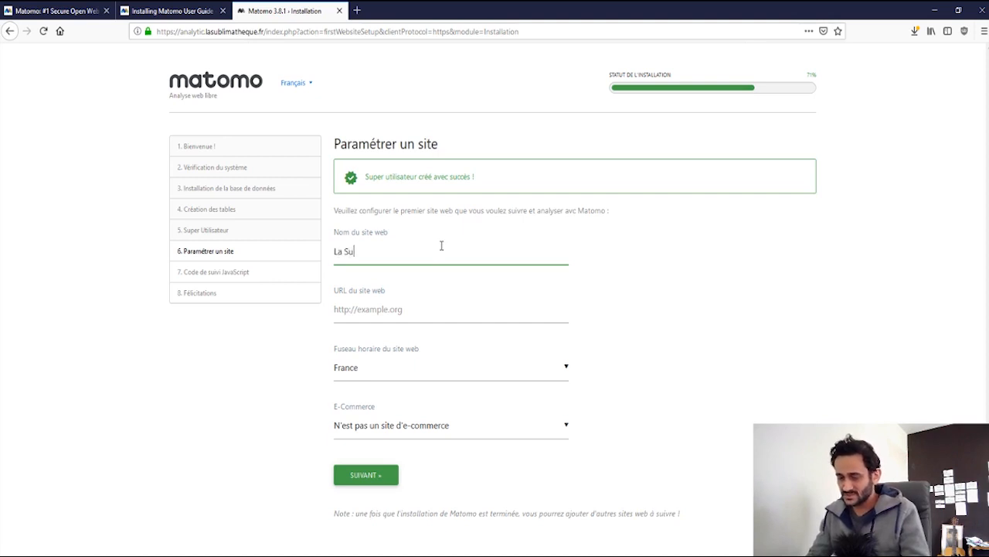
pyautogui.write('blimathèque')
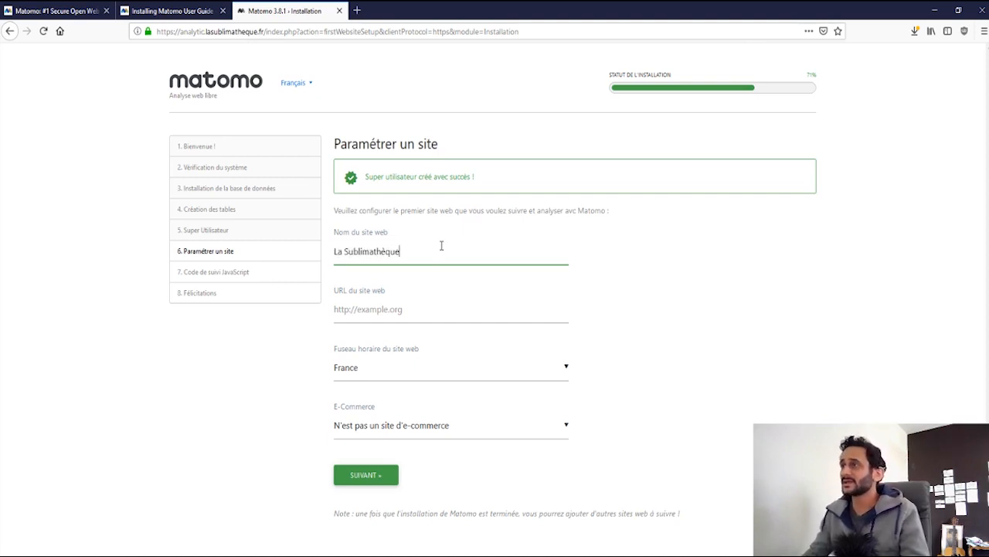
pyautogui.press('Tab')
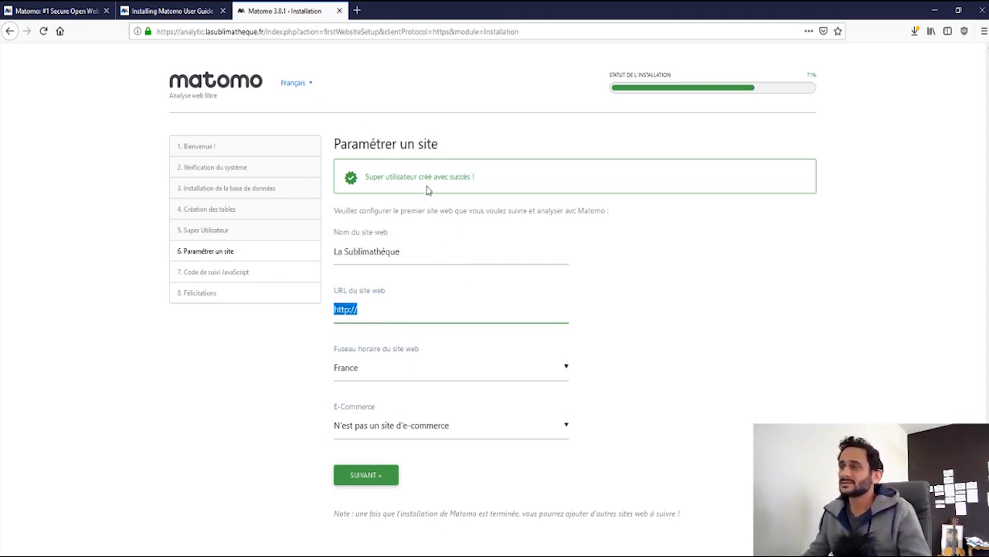
pyautogui.click(388, 311)
pyautogui.write('w')
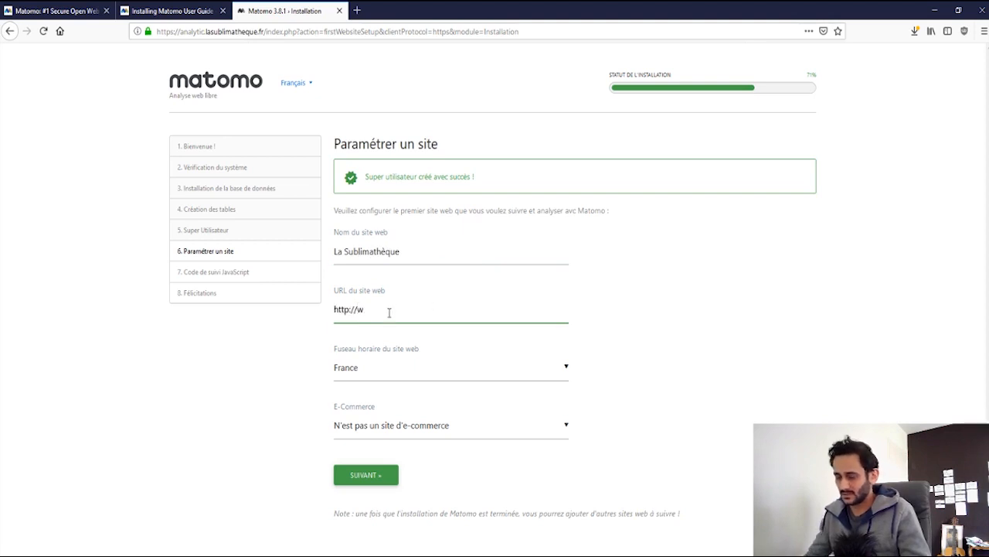
pyautogui.write('ww.la')
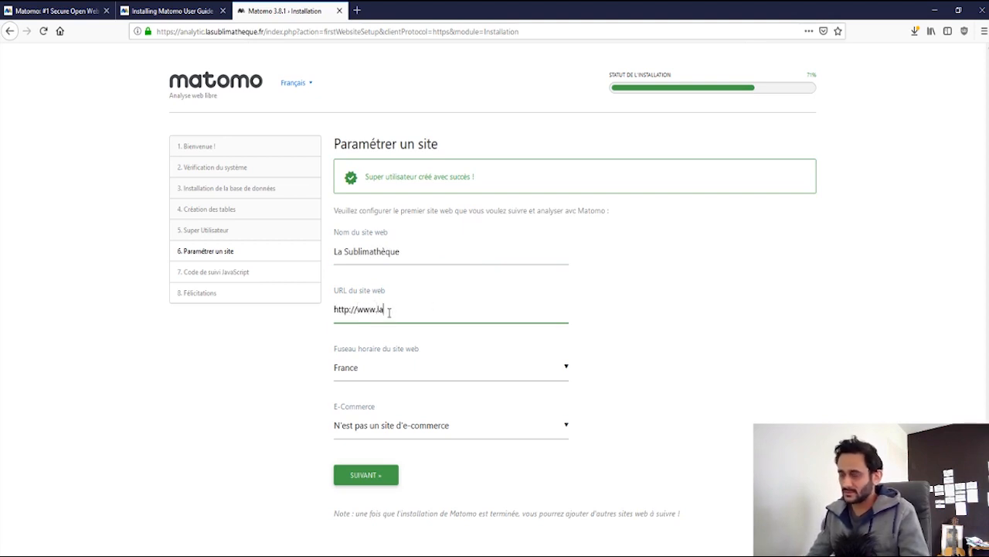
pyautogui.write('sublimat')
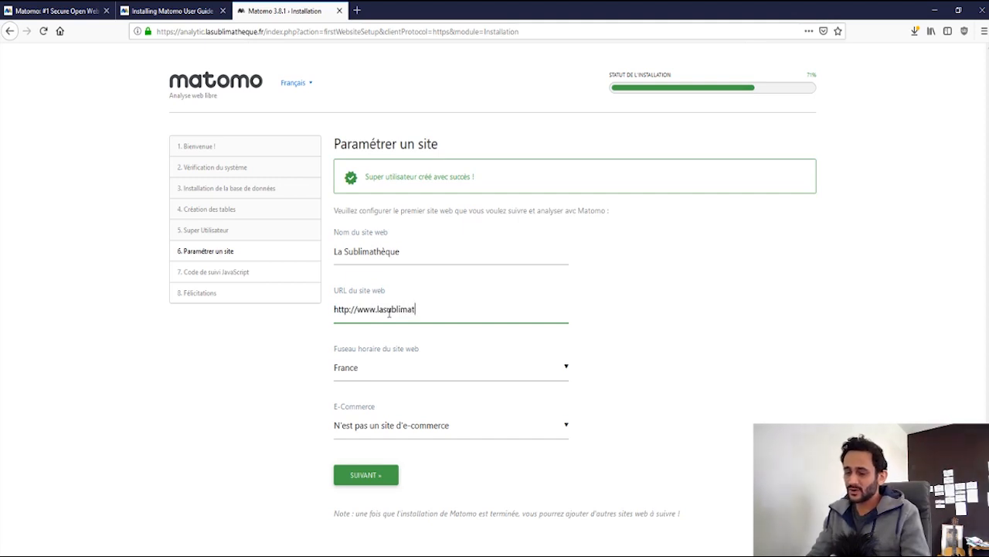
pyautogui.write('heque')
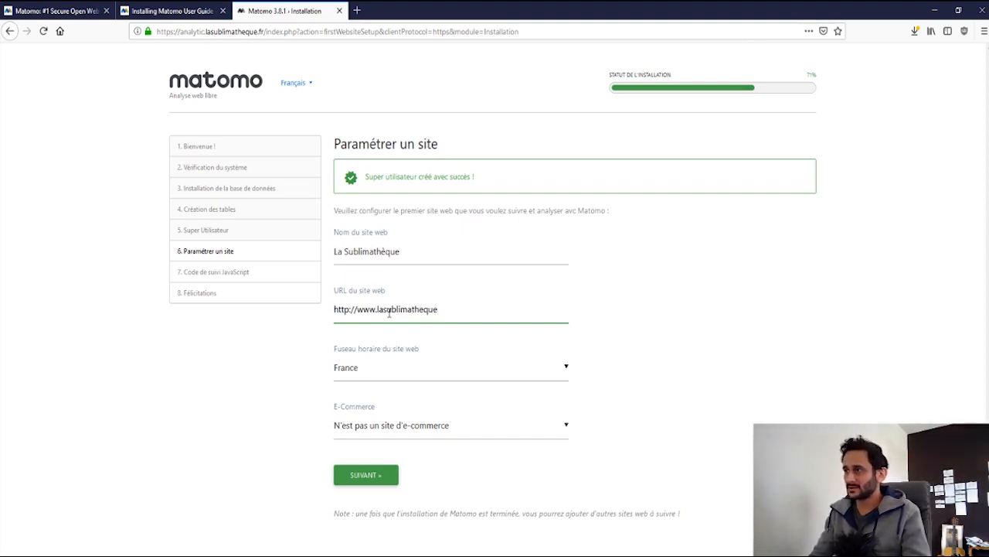
pyautogui.write('.fr')
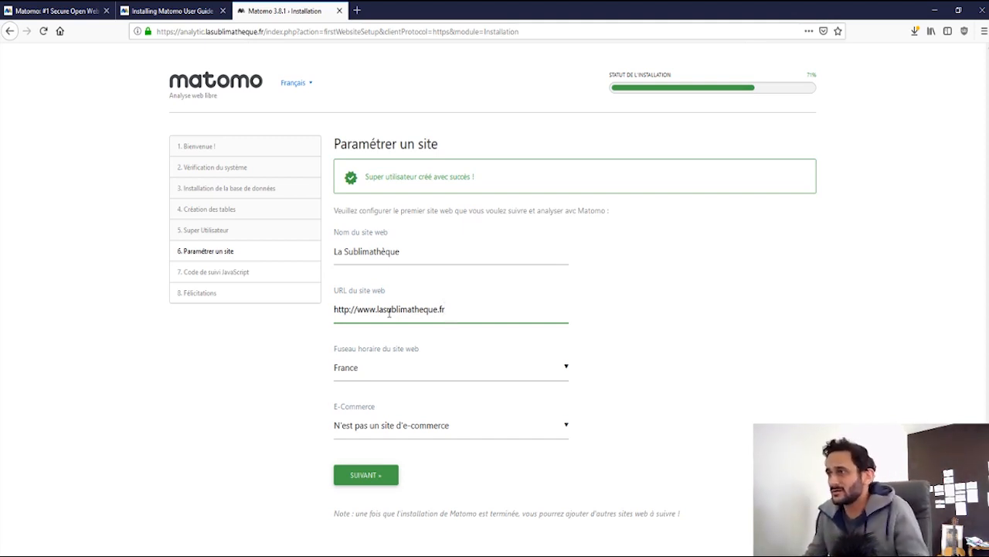
pyautogui.moveTo(366, 307); pyautogui.dragTo(341, 309)
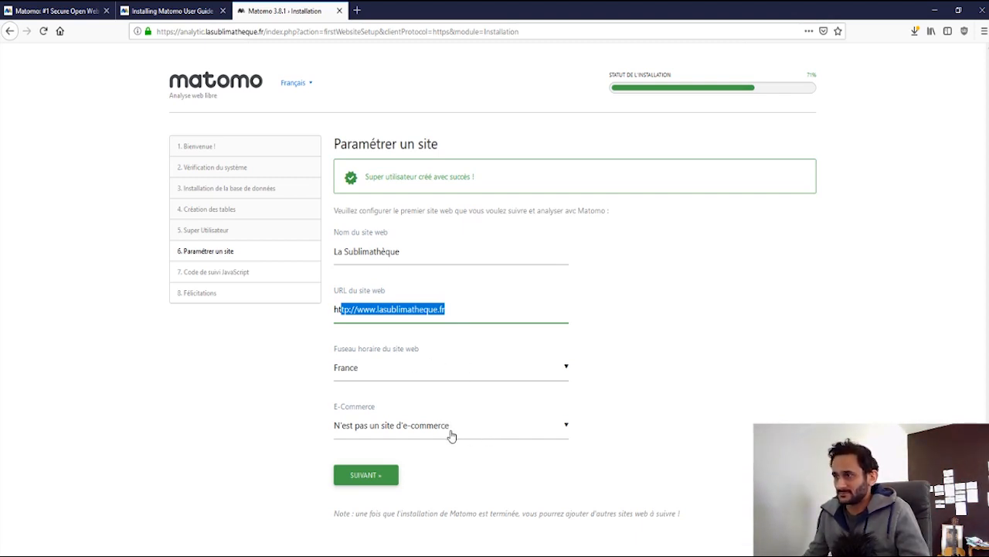
pyautogui.click(371, 480)
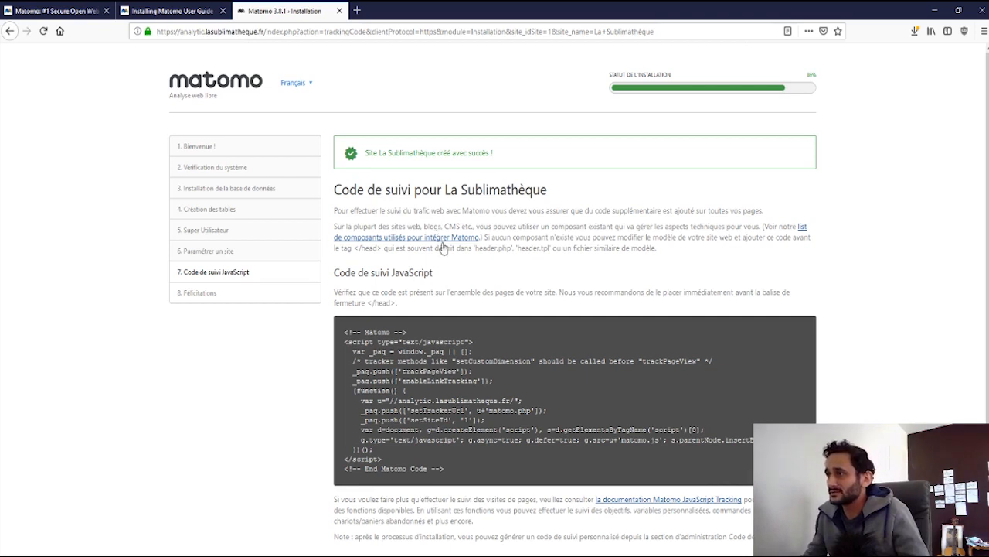
# Review the tracking instructions for La Sublimathèque and select the whole JavaScript tracking code block
pyautogui.moveTo(436, 228); pyautogui.dragTo(530, 312)
pyautogui.click(536, 296)
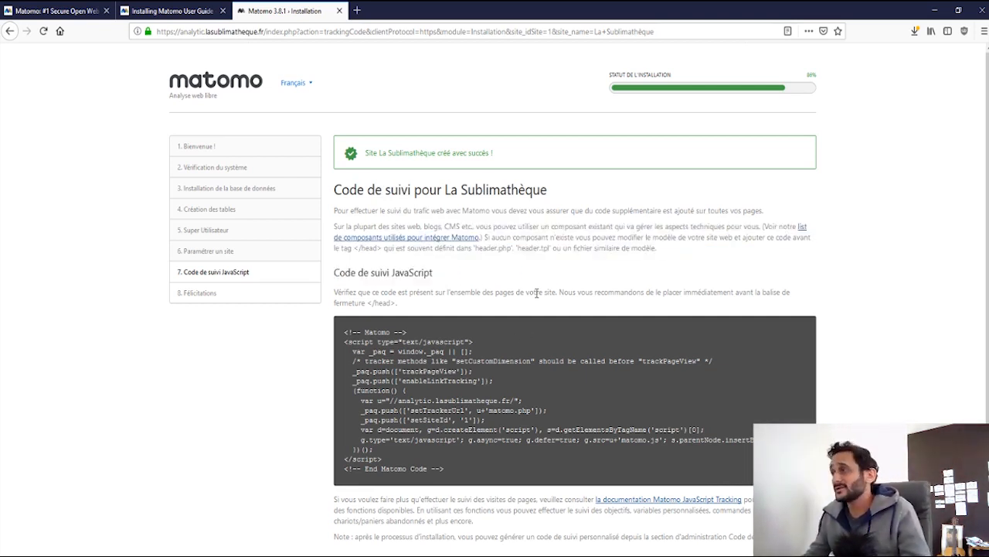
pyautogui.moveTo(454, 469); pyautogui.dragTo(345, 332)
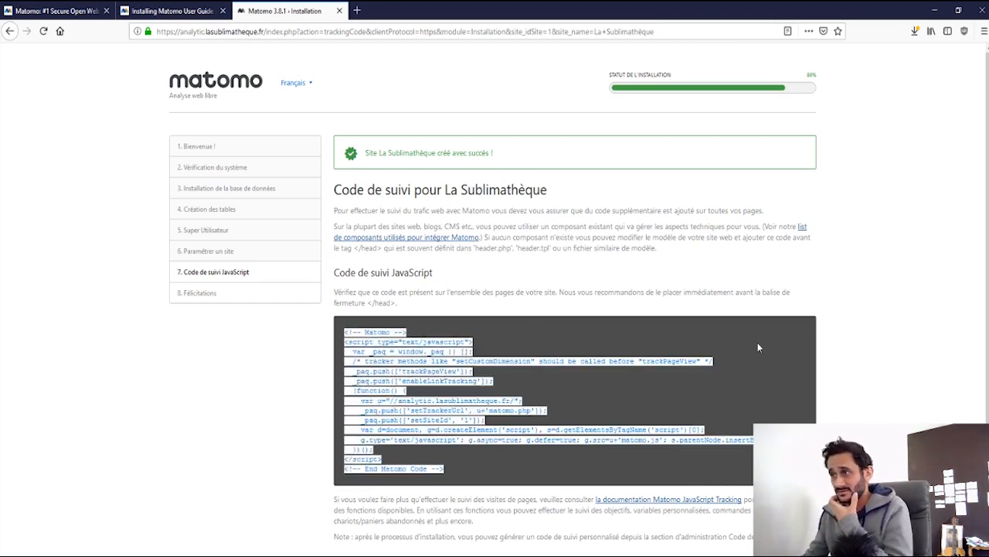
pyautogui.scroll(-2, 705, 464)
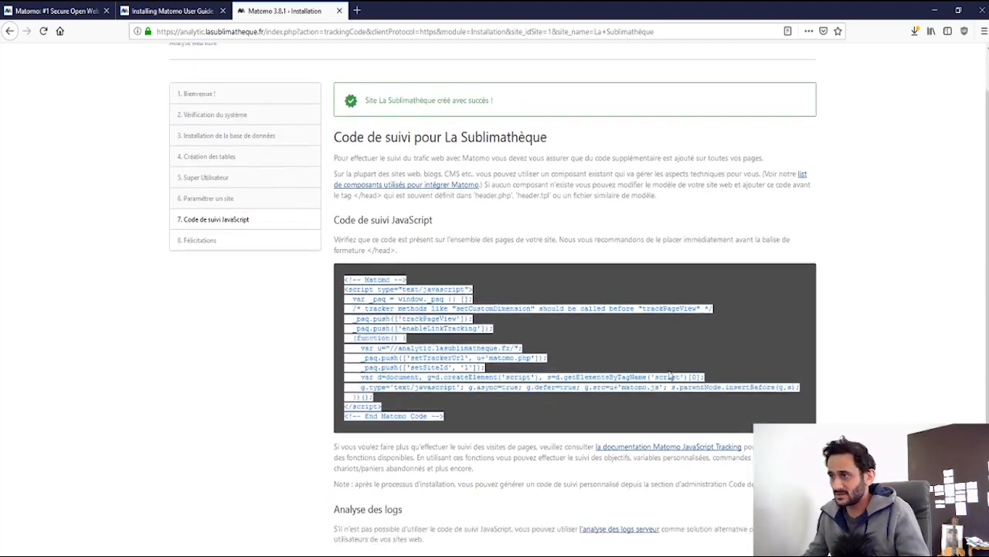
# Switch to Visual Studio Code, open the theme's header.php and add empty lines just before the closing head tag
pyautogui.scroll(1, 588, 282)
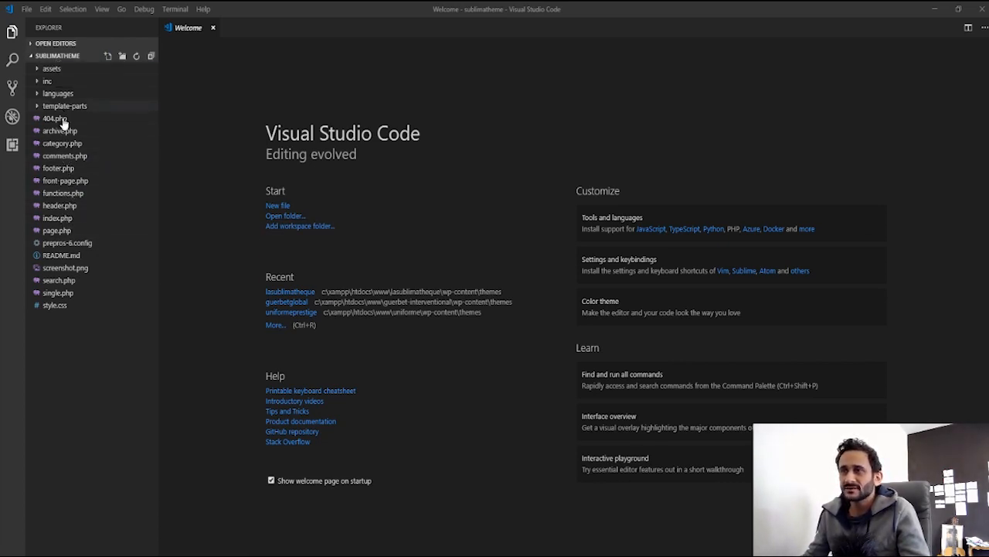
pyautogui.click(60, 205)
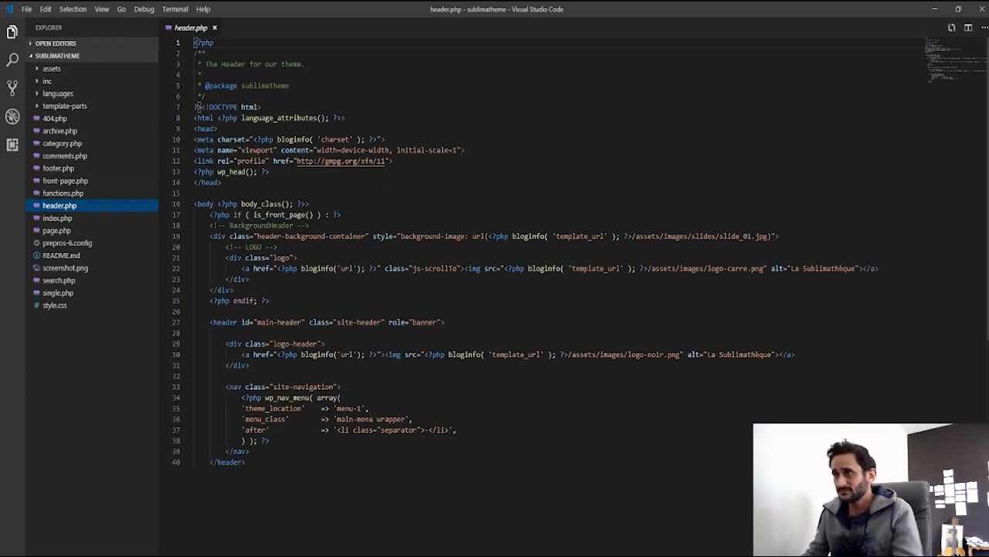
pyautogui.click(292, 177)
pyautogui.press('Return')
pyautogui.press('Return')
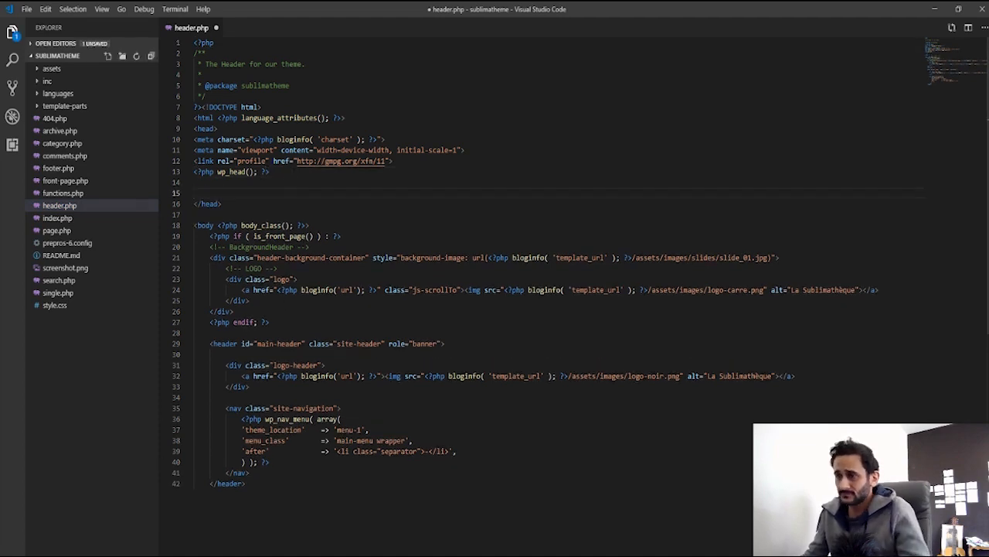
# Return to the Matomo installer in Firefox and copy the complete JavaScript tracking code block for La Sublimathèque
pyautogui.hotkey('alt', 'Tab')
pyautogui.click(505, 365)
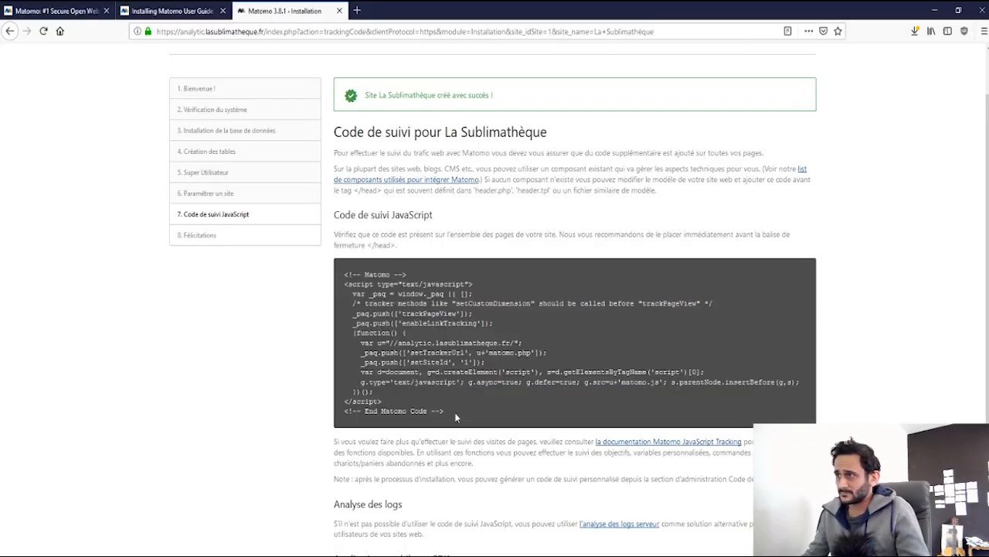
pyautogui.moveTo(454, 412); pyautogui.dragTo(345, 274)
pyautogui.hotkey('ctrl', 'c')
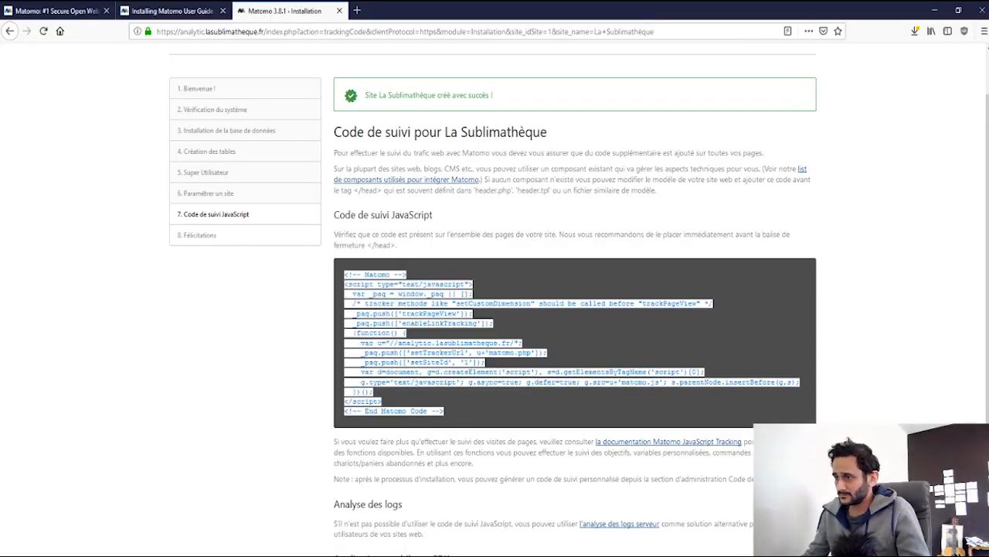
# Switch back to Visual Studio Code, paste the Matomo tracking code before the closing head tag in header.php and save the file
pyautogui.hotkey('alt', 'Tab')
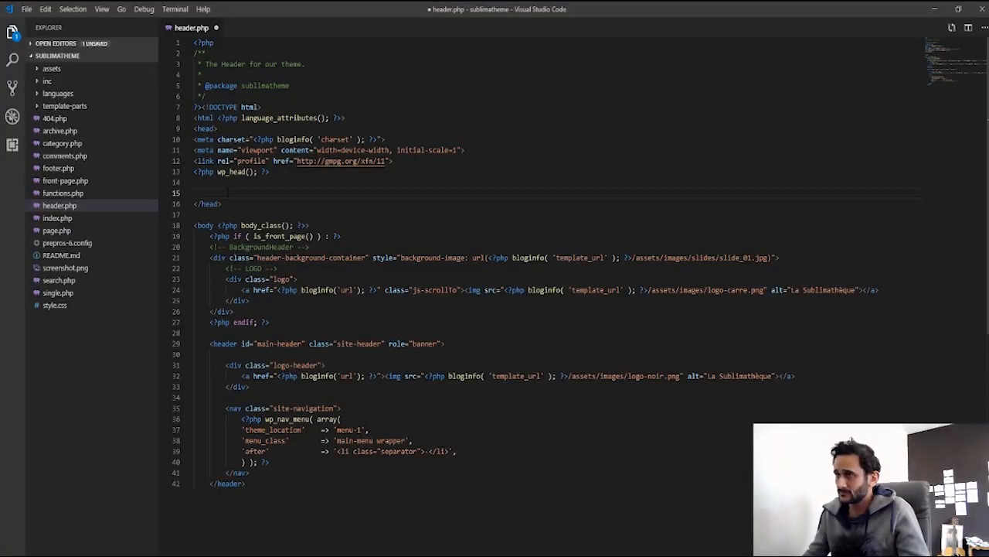
pyautogui.hotkey('ctrl', 'v')
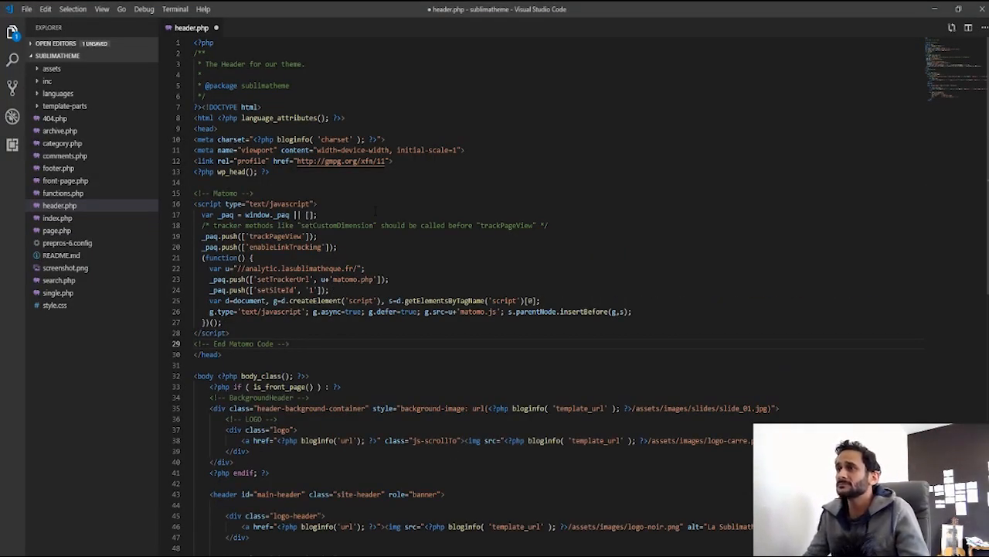
pyautogui.press('Return')
pyautogui.hotkey('ctrl', 's')
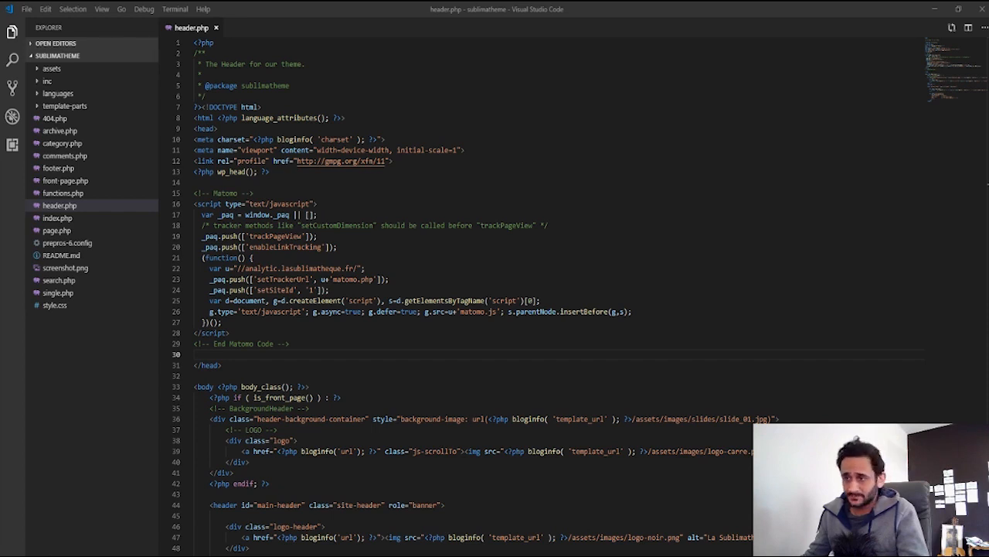
pyautogui.click(43, 555)
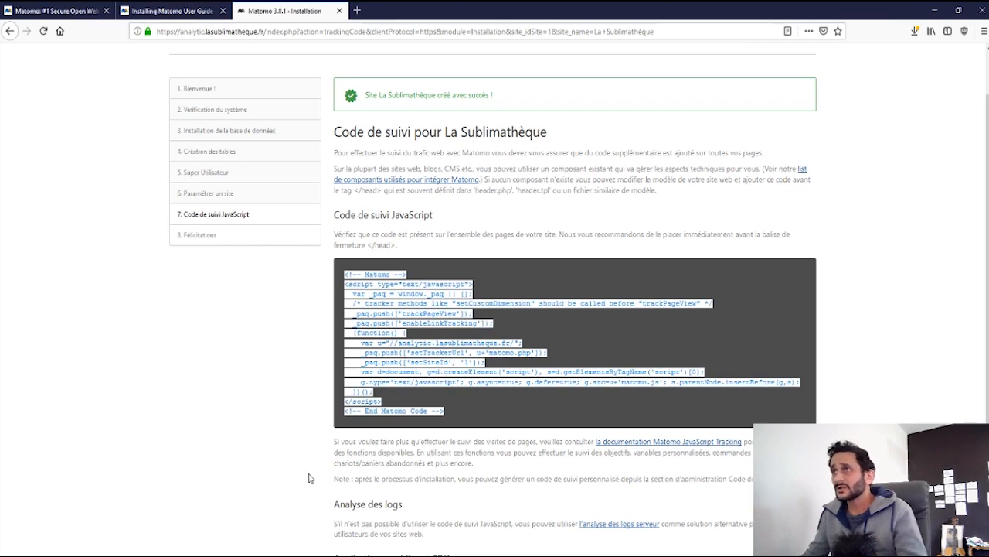
pyautogui.click(356, 10)
pyautogui.write('las')
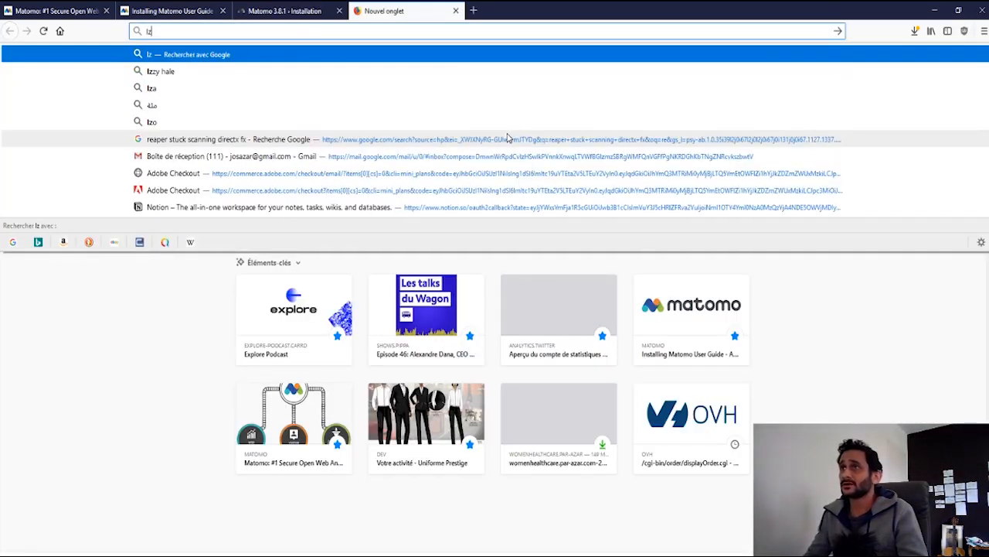
pyautogui.press('Return')
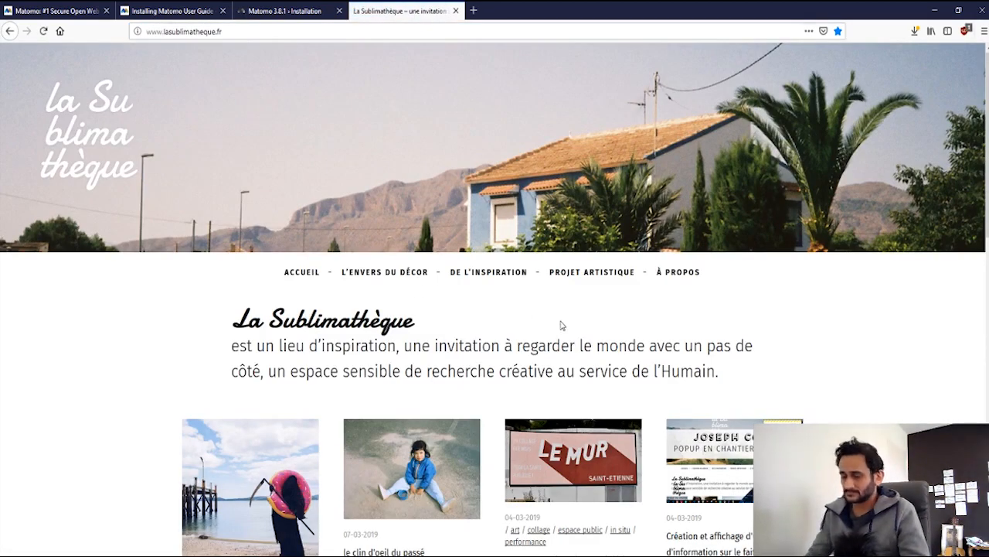
pyautogui.hotkey('ctrl', 'u')
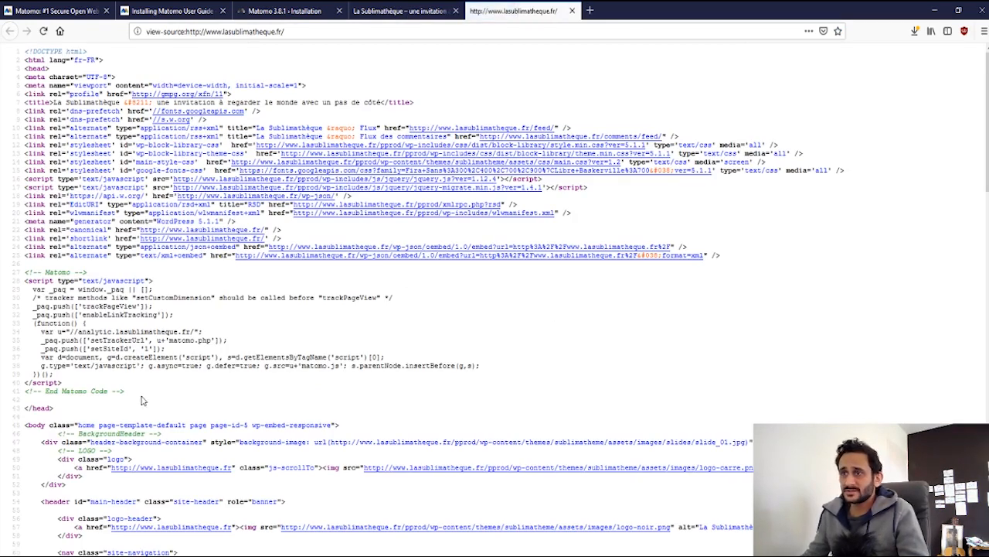
pyautogui.moveTo(125, 392); pyautogui.dragTo(25, 288)
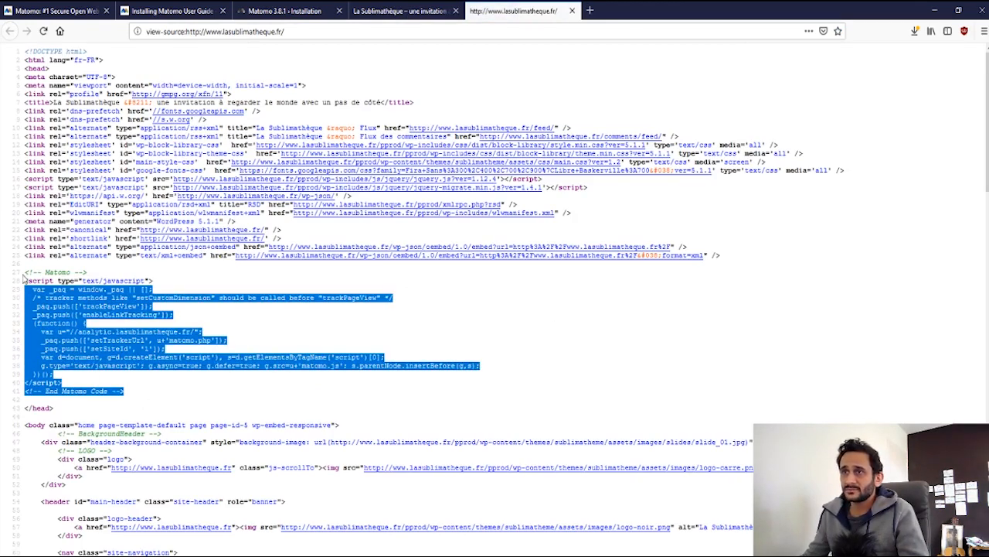
pyautogui.click(573, 11)
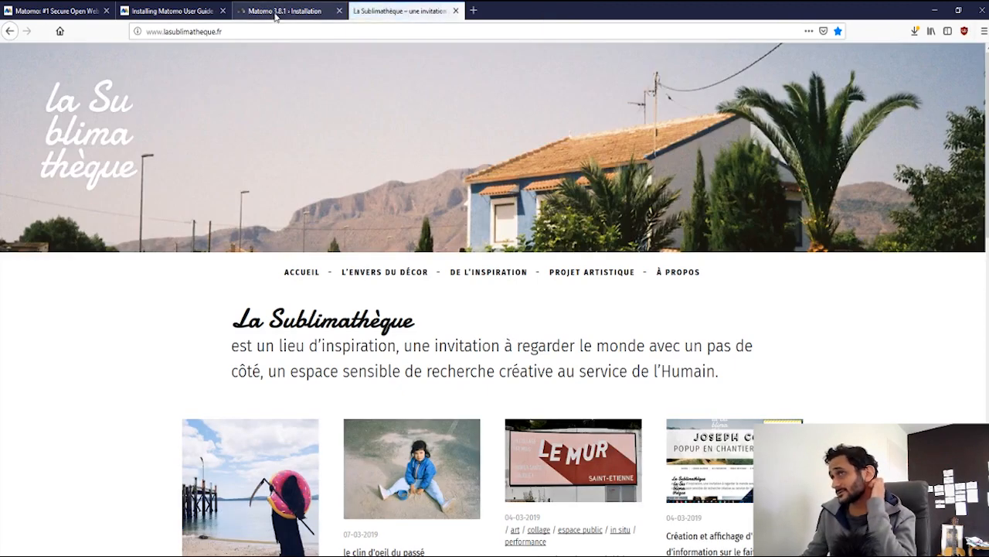
# Complete the installer's tracking code and congratulations pages, keeping the default privacy settings, and continue to Matomo
pyautogui.click(285, 11)
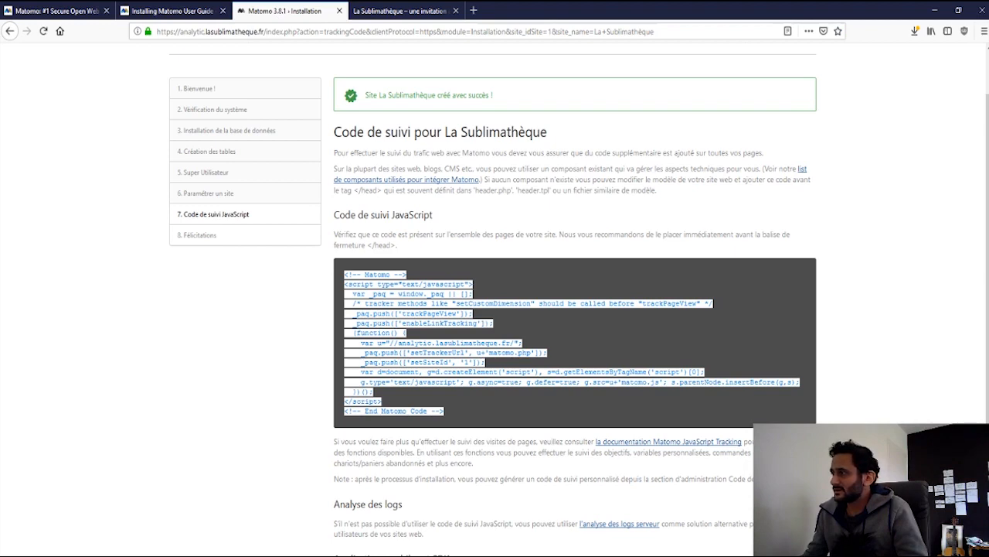
pyautogui.scroll(-2, 495, 429)
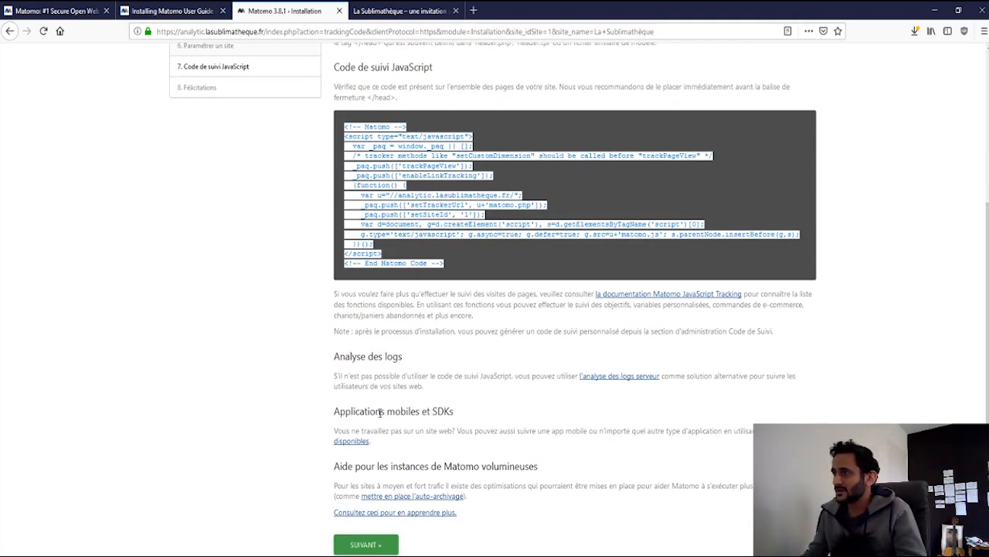
pyautogui.click(365, 545)
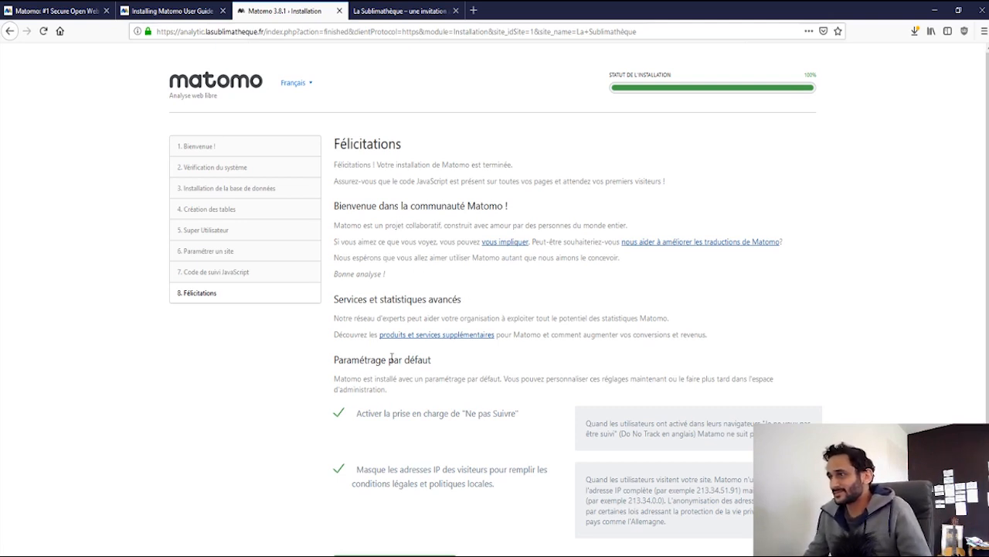
pyautogui.scroll(-1, 495, 375)
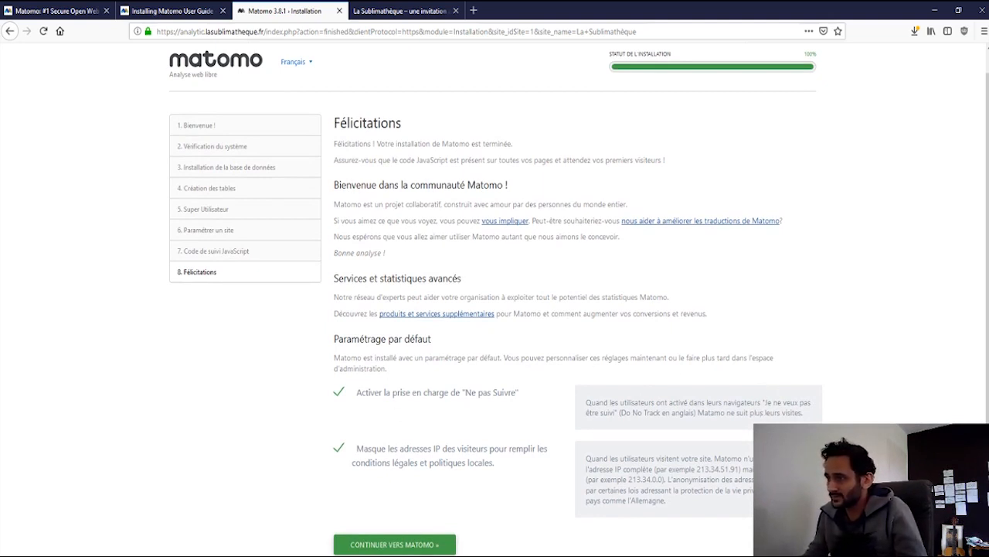
pyautogui.click(416, 544)
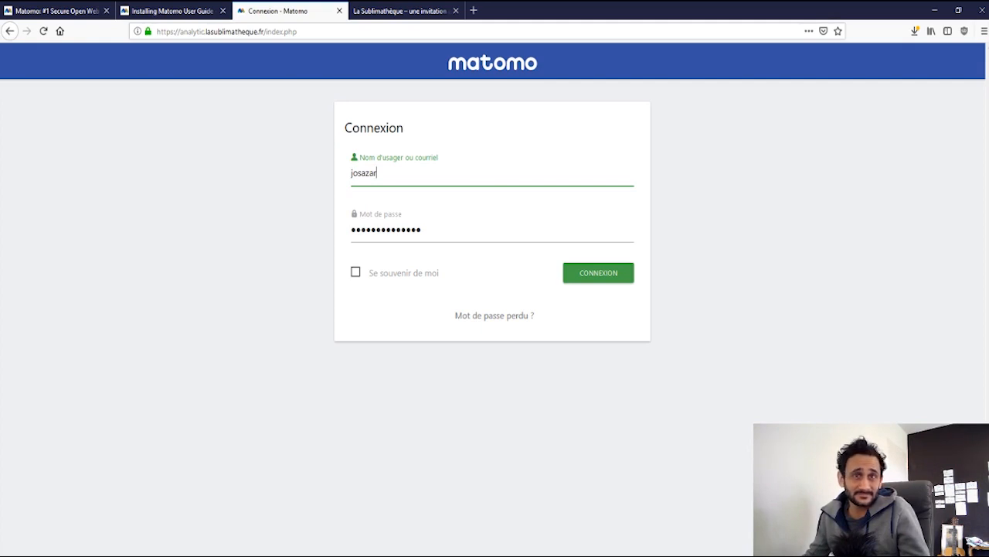
# Sign in to Matomo with the super user credentials already filled in on the login form
pyautogui.hotkey('alt', 'Tab')
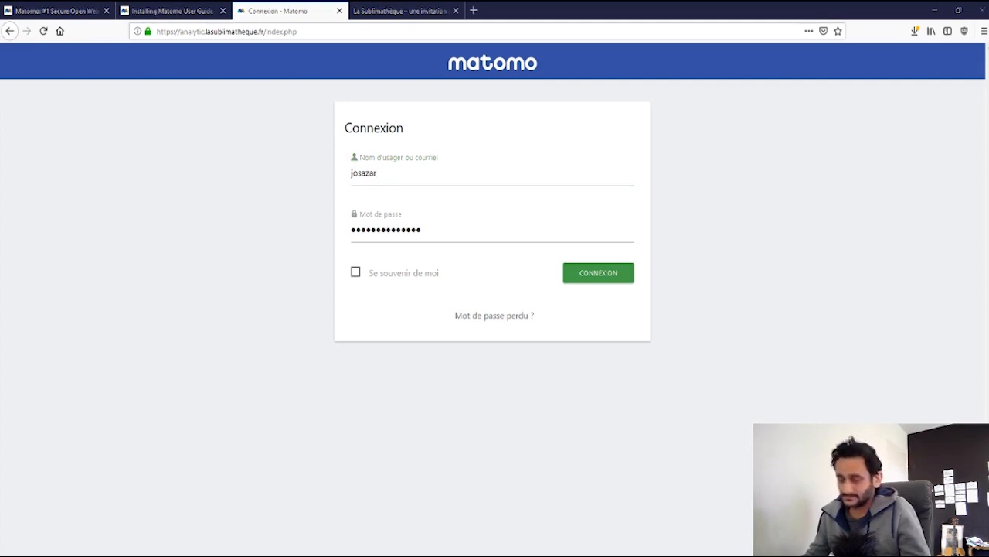
pyautogui.click(450, 229)
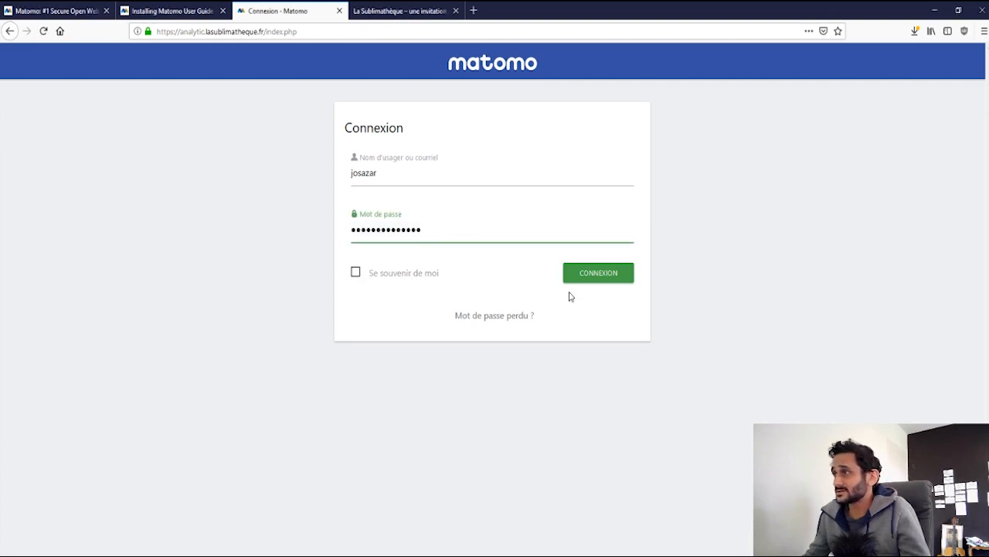
pyautogui.click(606, 283)
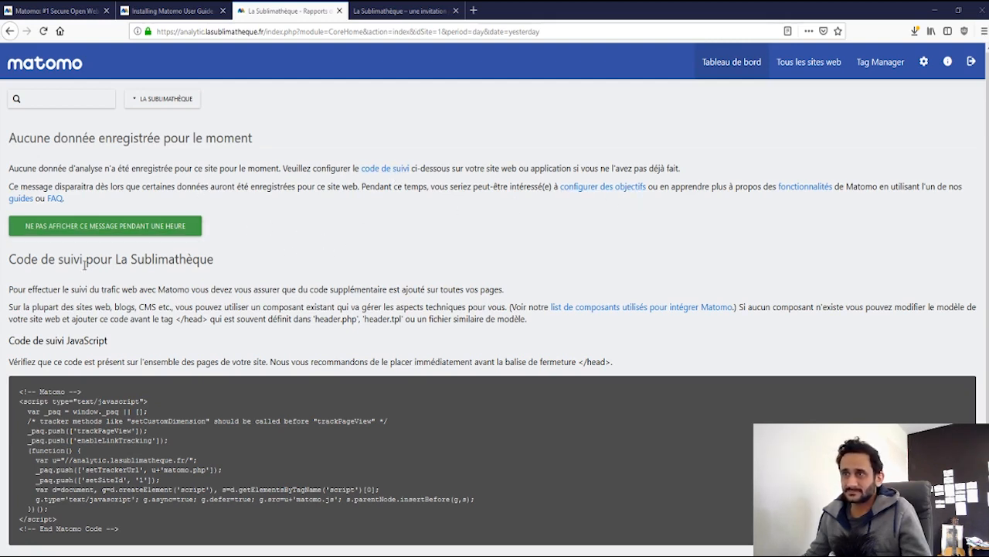
# Review the La Sublimathèque start page and the overview of all websites, and return to the site's dashboard
pyautogui.scroll(-3, 106, 308)
pyautogui.scroll(3, 137, 283)
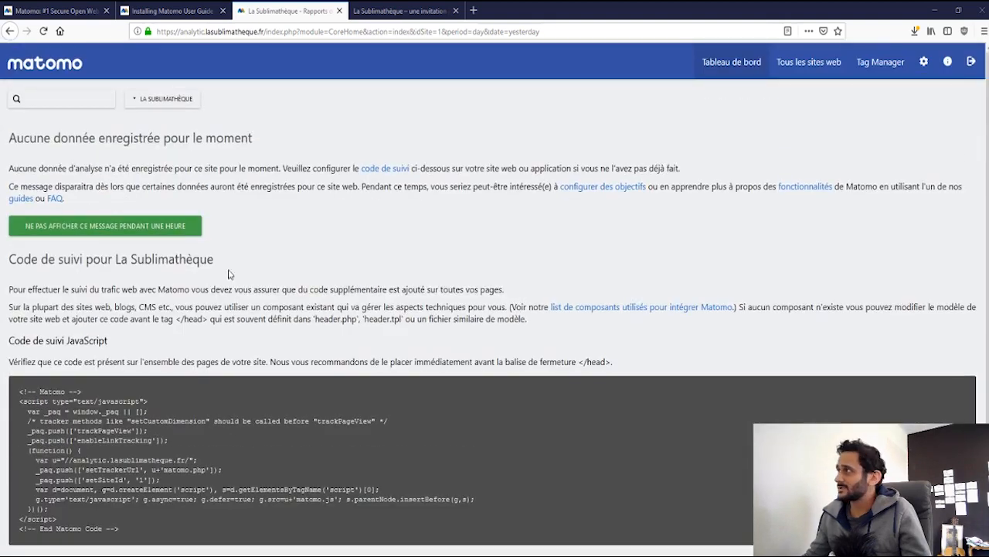
pyautogui.click(817, 65)
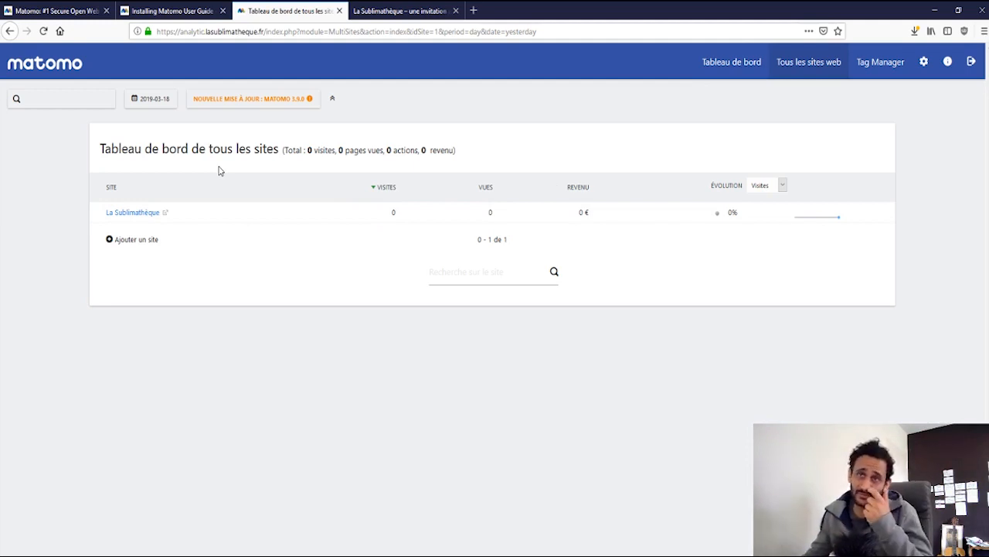
pyautogui.click(734, 63)
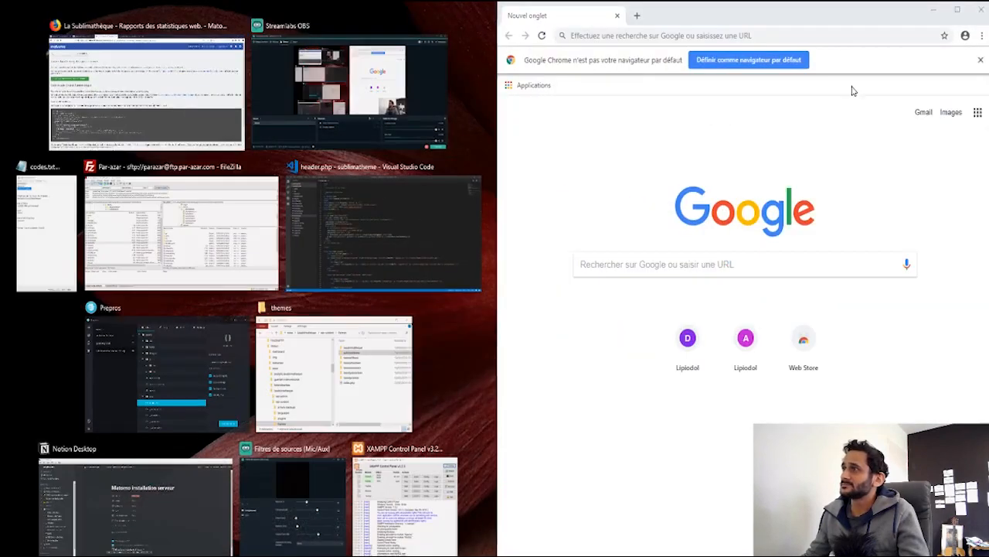
# Place the Matomo window beside Chrome, visit lasublimatheque.fr in Chrome and dismiss the site's construction notice
pyautogui.click(140, 77)
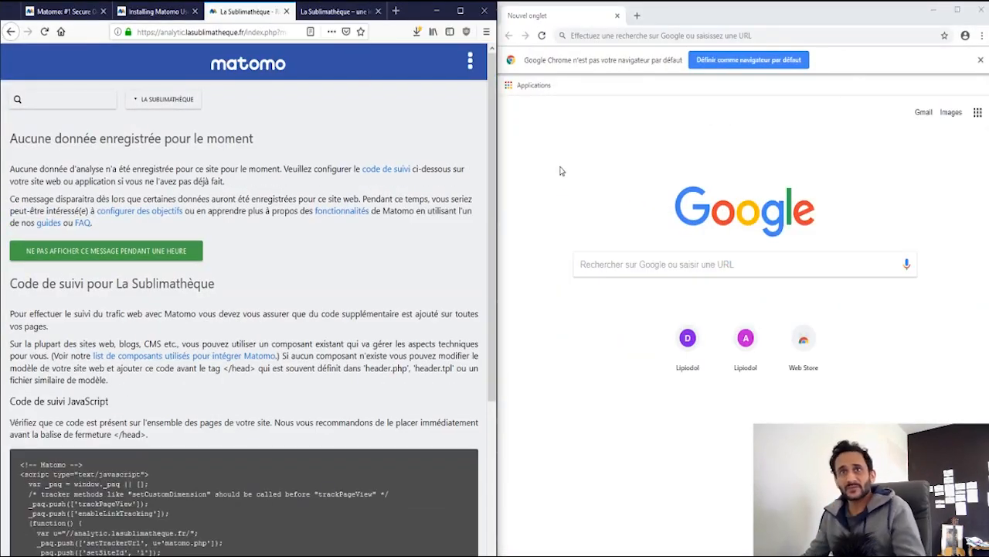
pyautogui.click(719, 34)
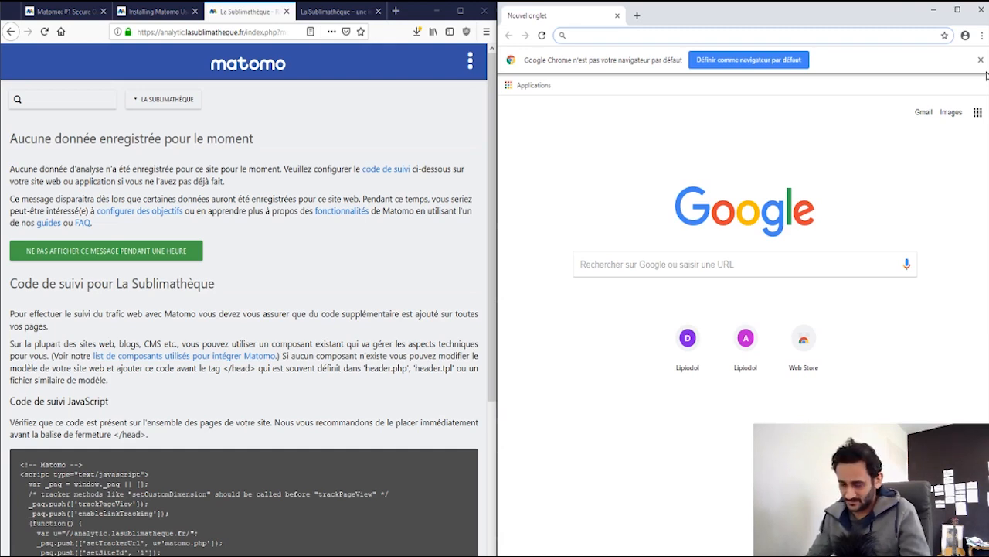
pyautogui.write('lasublimat')
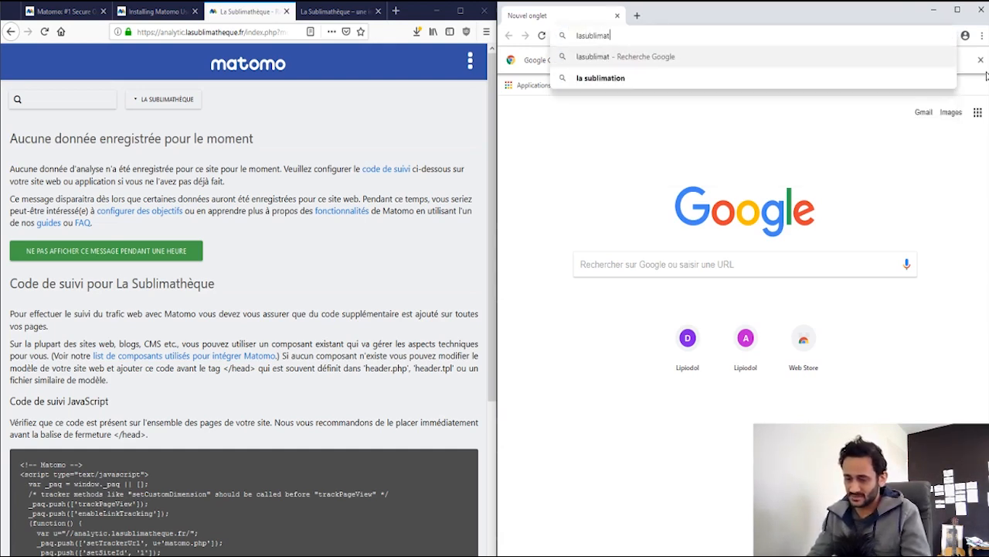
pyautogui.write('heque.fr')
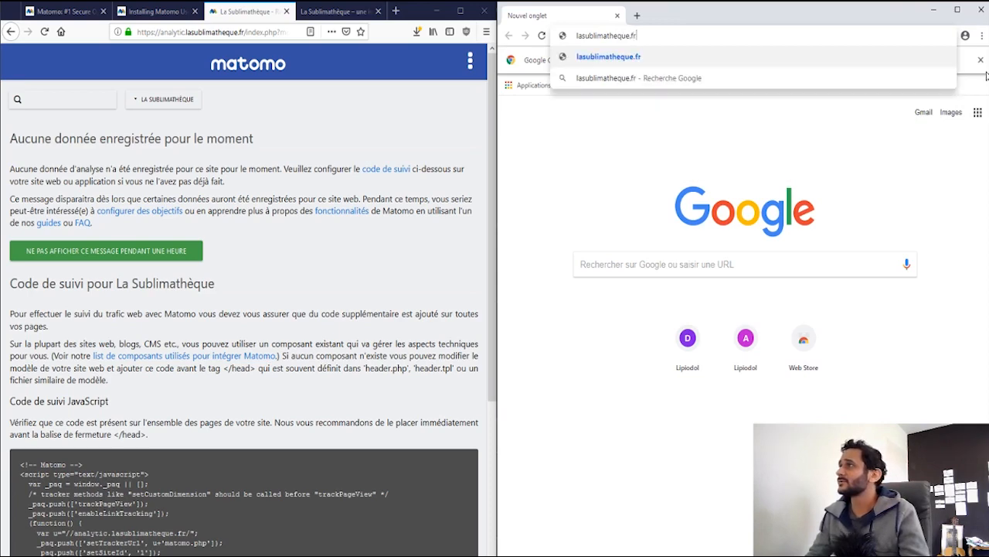
pyautogui.press('Return')
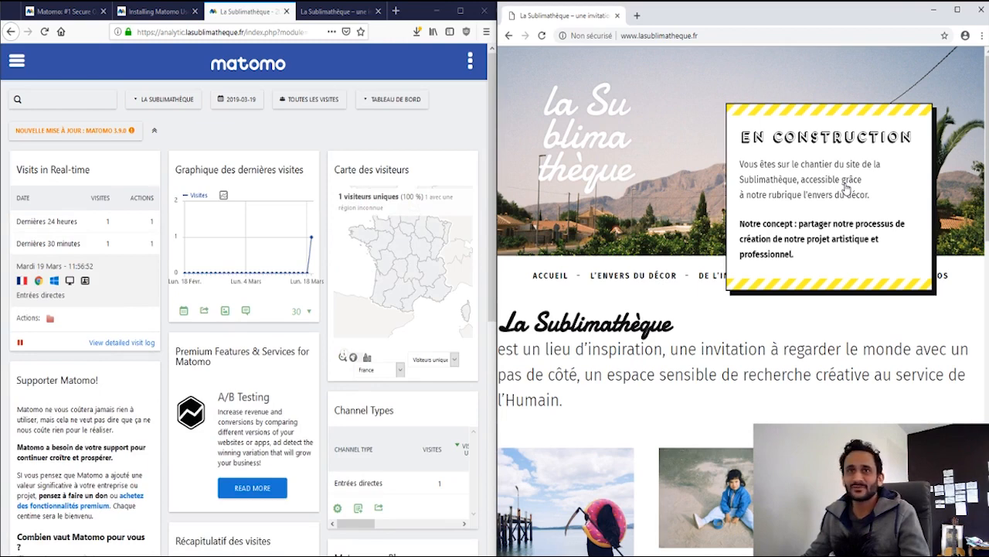
pyautogui.click(818, 189)
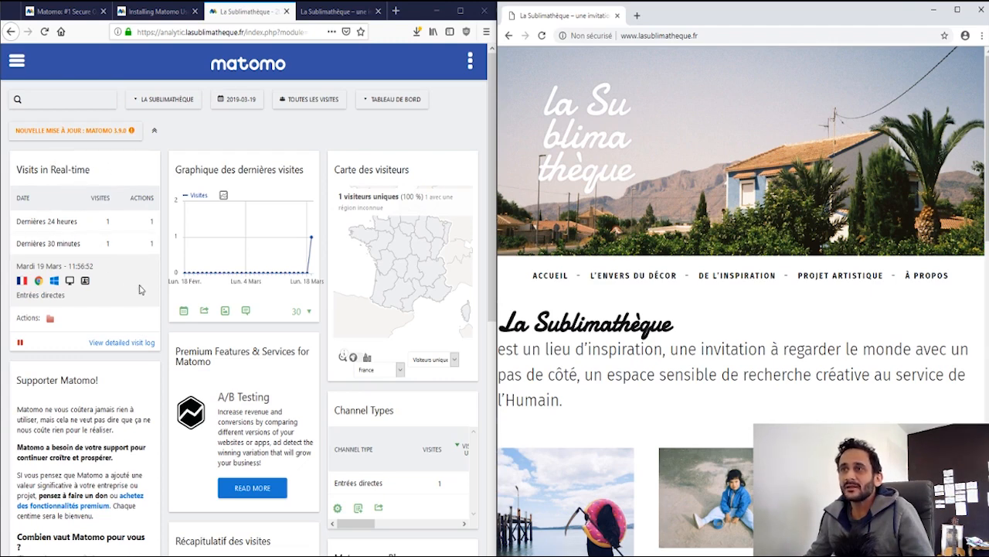
# Inspect the real-time visit's country details and visitor profile in Matomo, including its visited page, and close the profile
pyautogui.moveTo(24, 283)
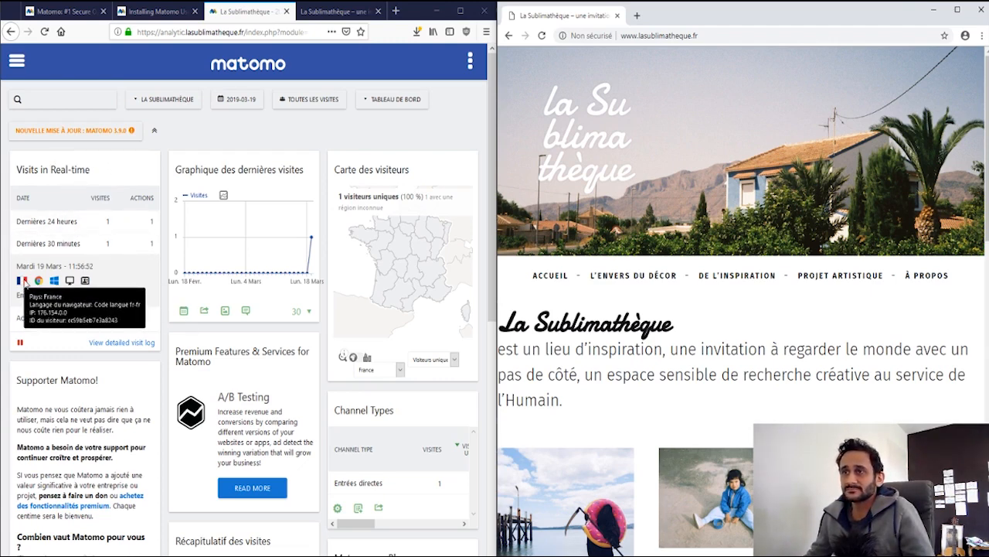
pyautogui.click(85, 283)
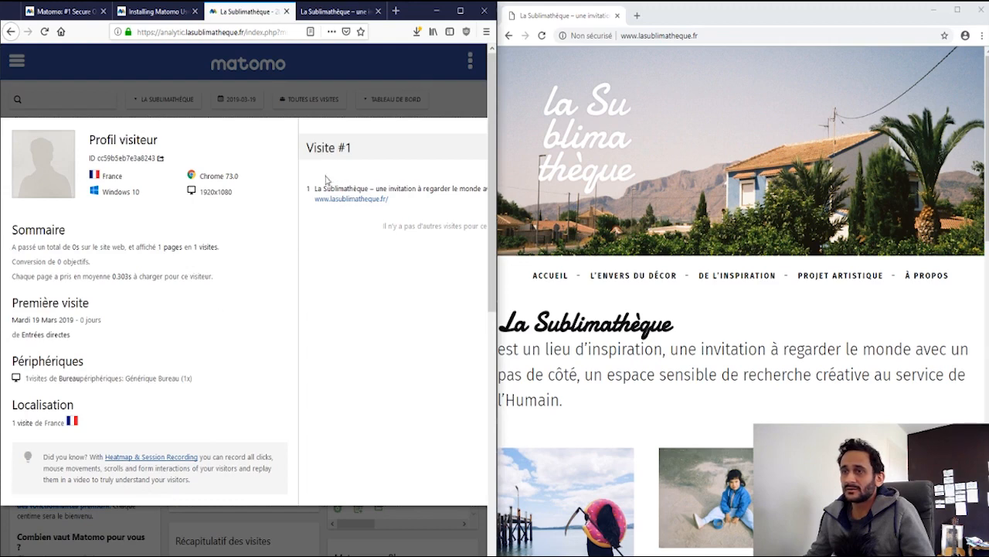
pyautogui.moveTo(395, 207)
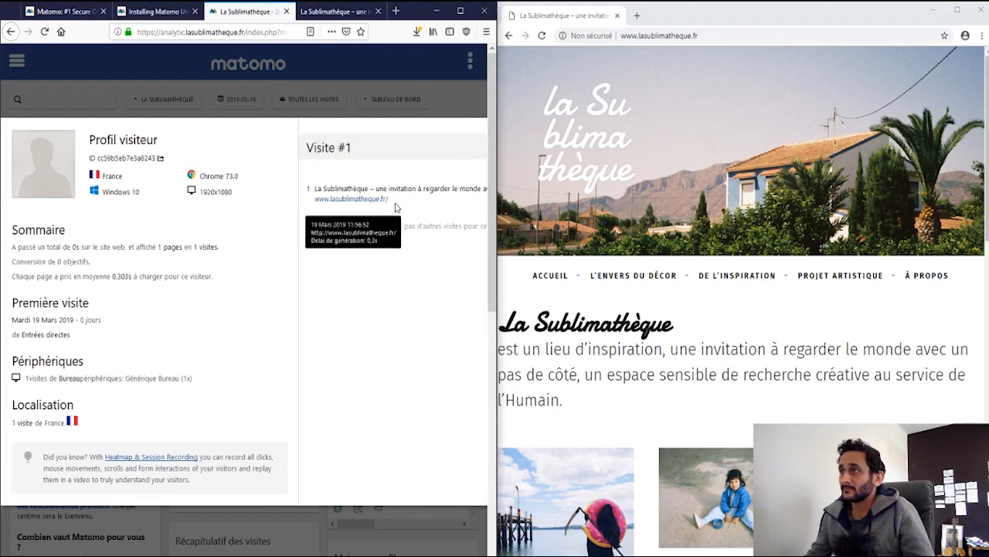
pyautogui.click(460, 101)
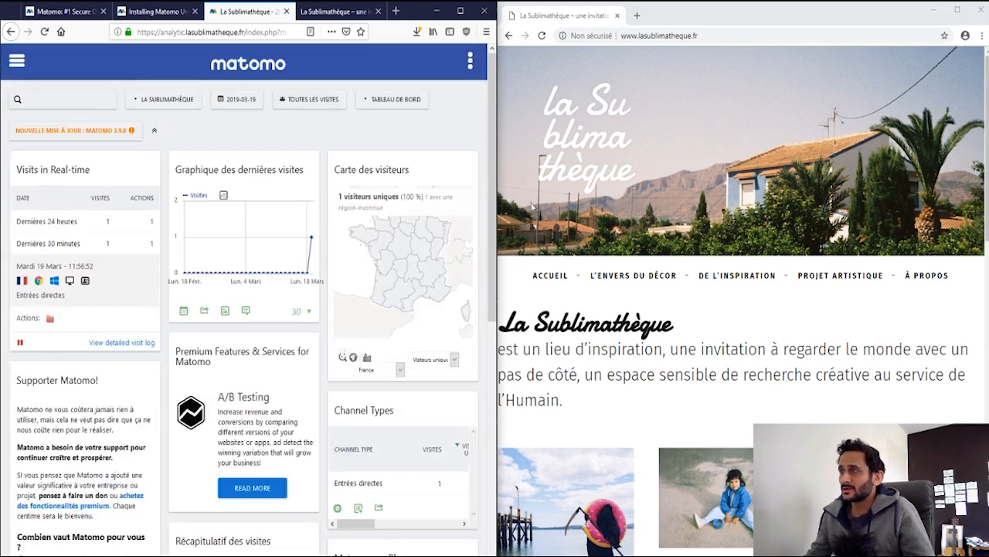
# Browse the site to the "Popup temporaire et Cookies" article and inspect the recorded page actions in Matomo's real-time visits
pyautogui.click(738, 280)
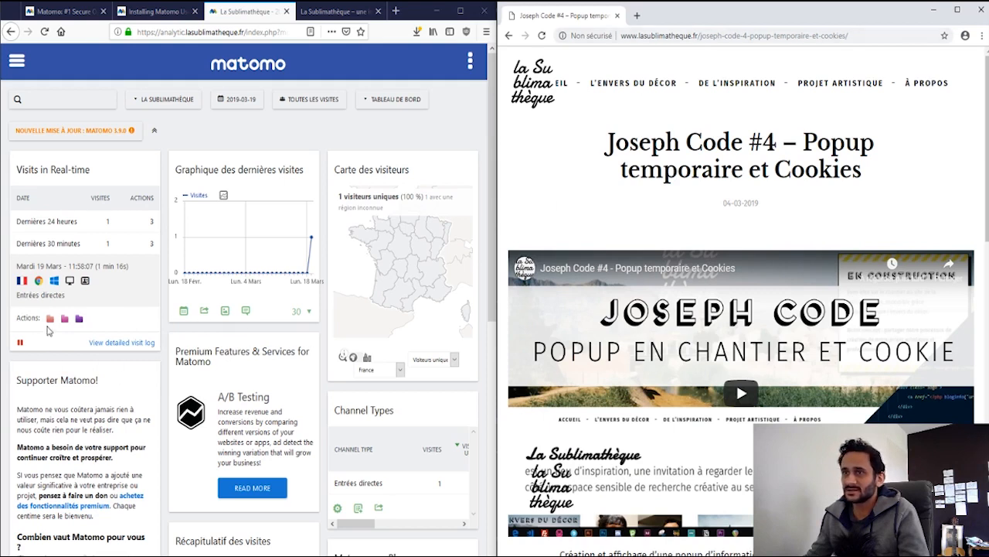
pyautogui.moveTo(49, 320)
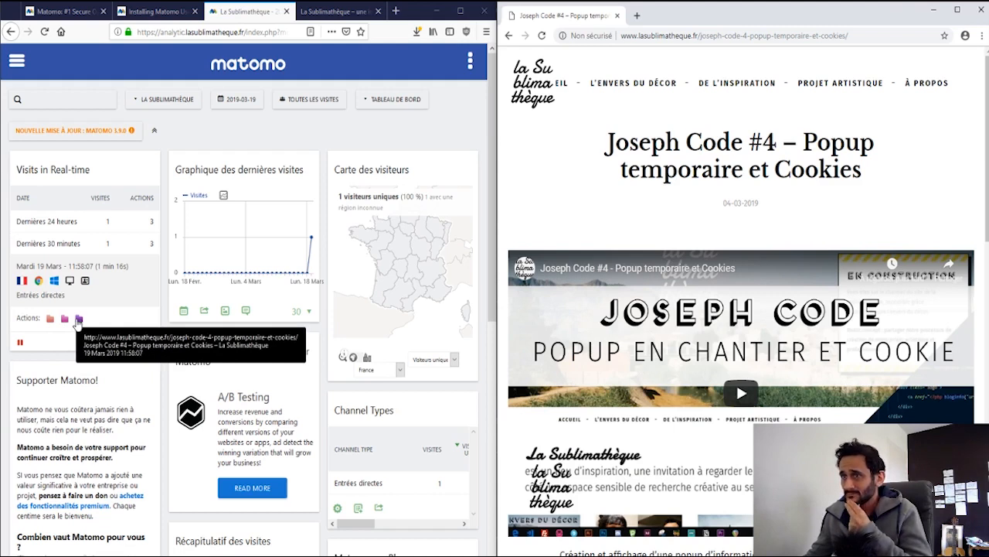
# Visit the L'envers du décor category and its article about proposing « séries » d'articles on the La Sublimathèque site
pyautogui.click(652, 85)
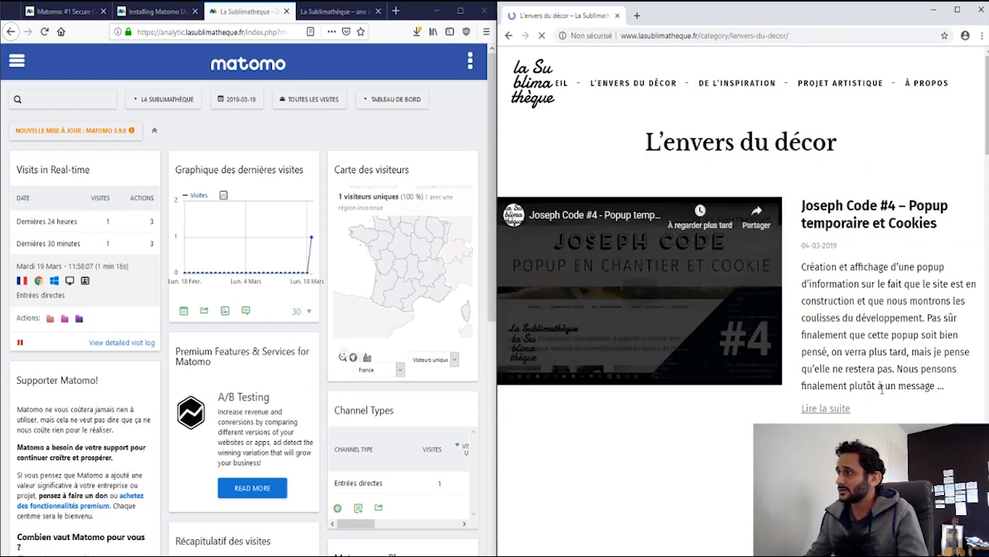
pyautogui.scroll(-3, 881, 340)
pyautogui.scroll(3, 887, 284)
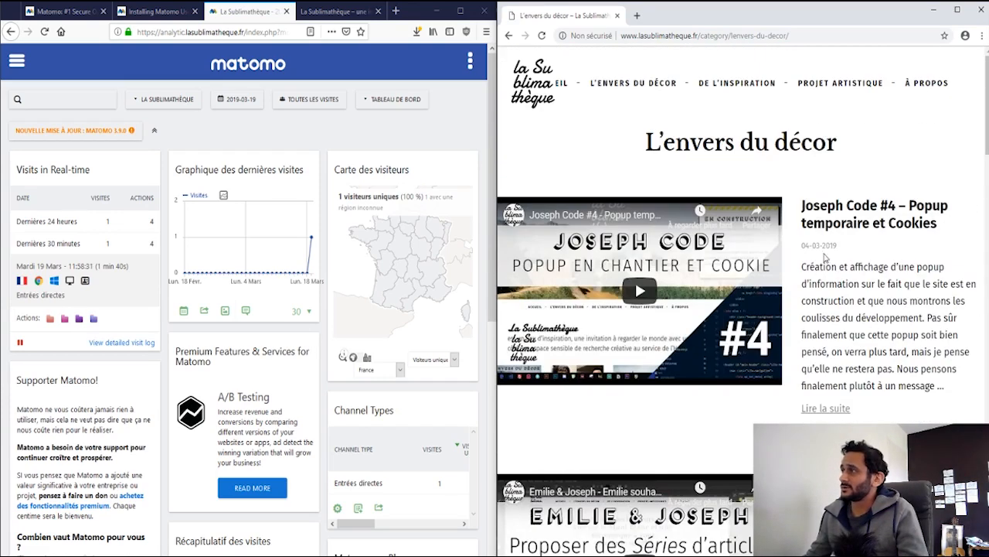
pyautogui.scroll(-1, 824, 257)
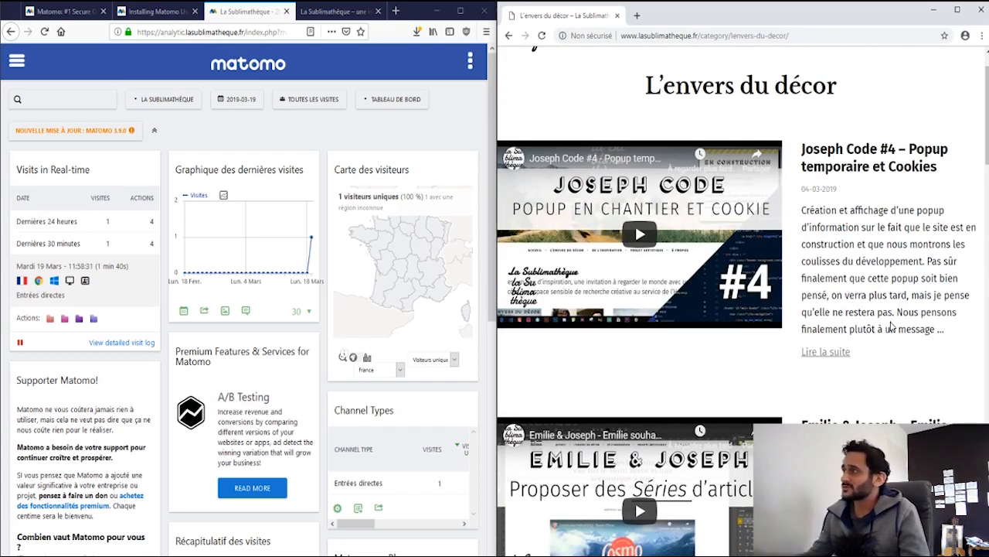
pyautogui.scroll(1, 893, 232)
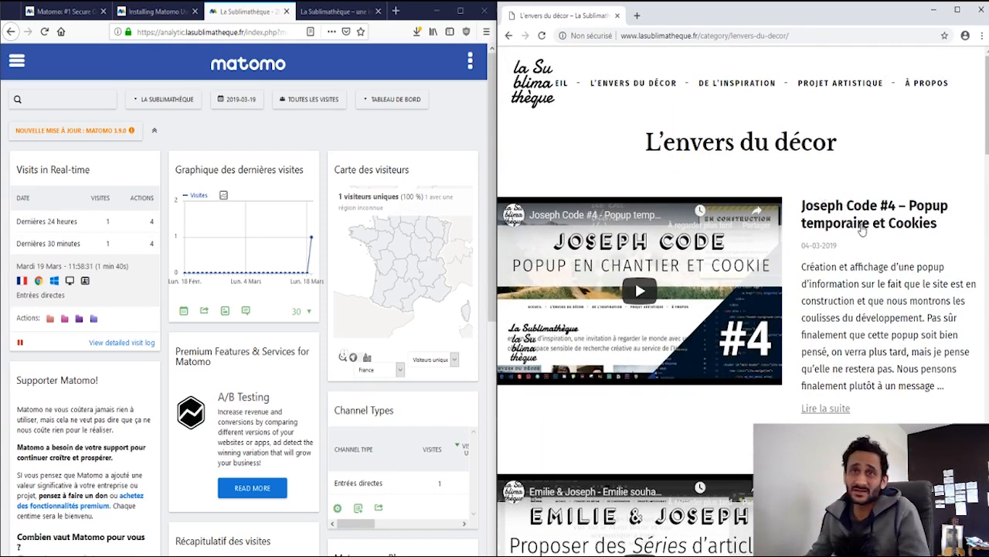
pyautogui.scroll(-3, 862, 232)
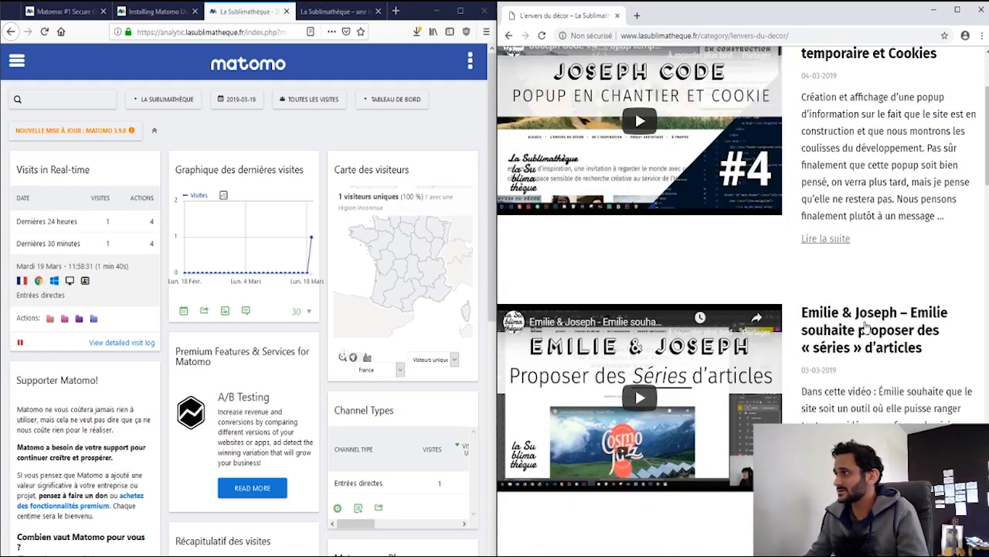
pyautogui.click(865, 328)
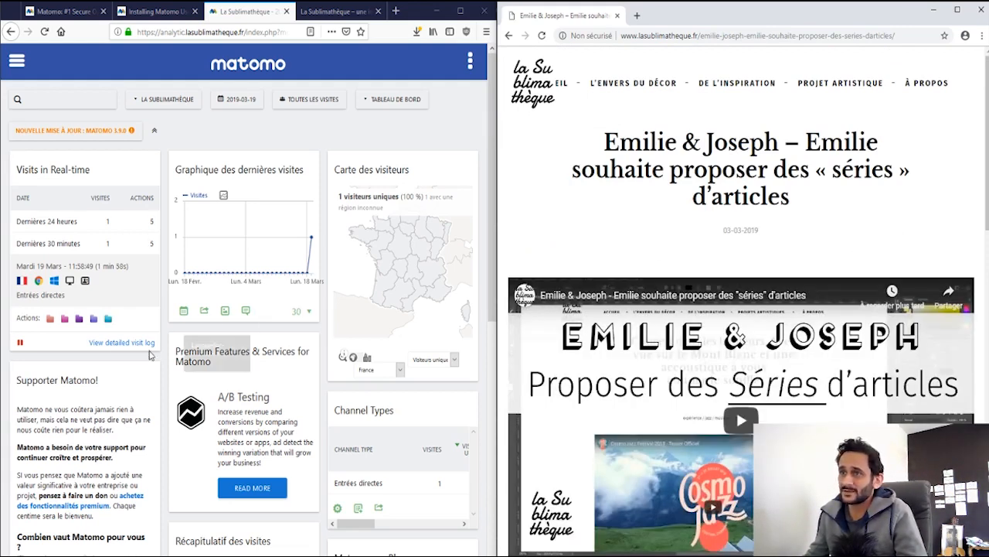
# Open the visited page from the latest recorded real-time action and return to the Matomo dashboard
pyautogui.moveTo(108, 320)
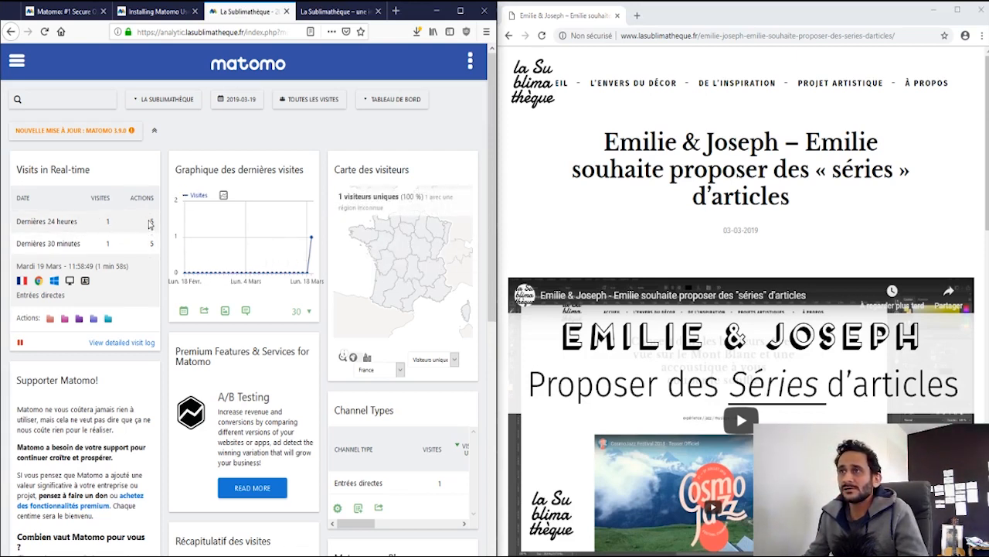
pyautogui.click(108, 324)
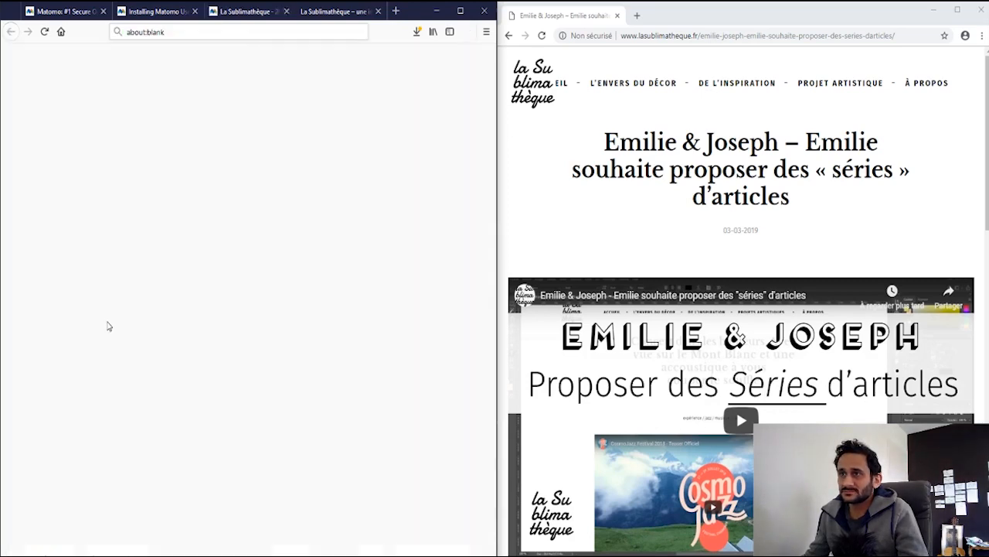
pyautogui.click(205, 12)
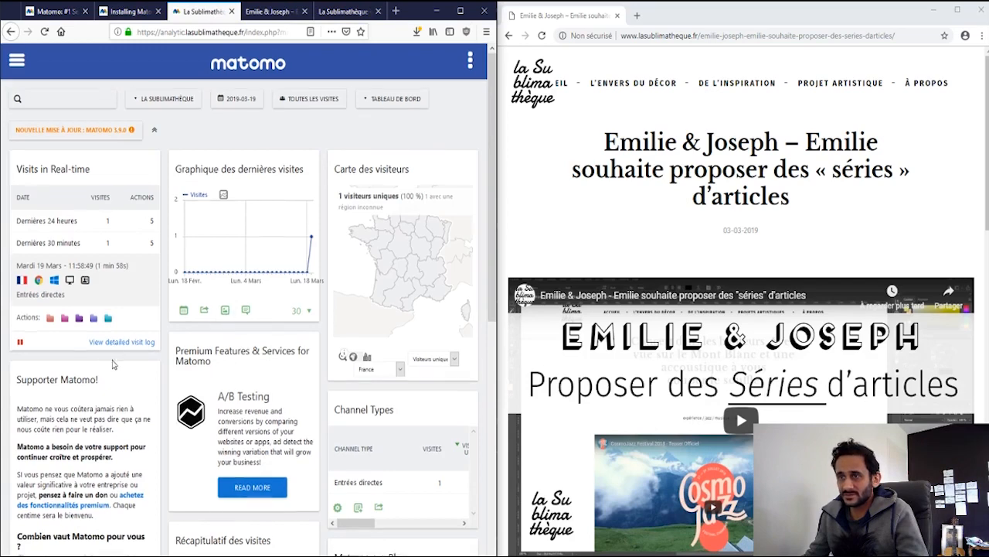
# Review the dashboard widgets down to the visits summary and the Matomo.org blog
pyautogui.scroll(-1, 112, 363)
pyautogui.scroll(-1, 90, 327)
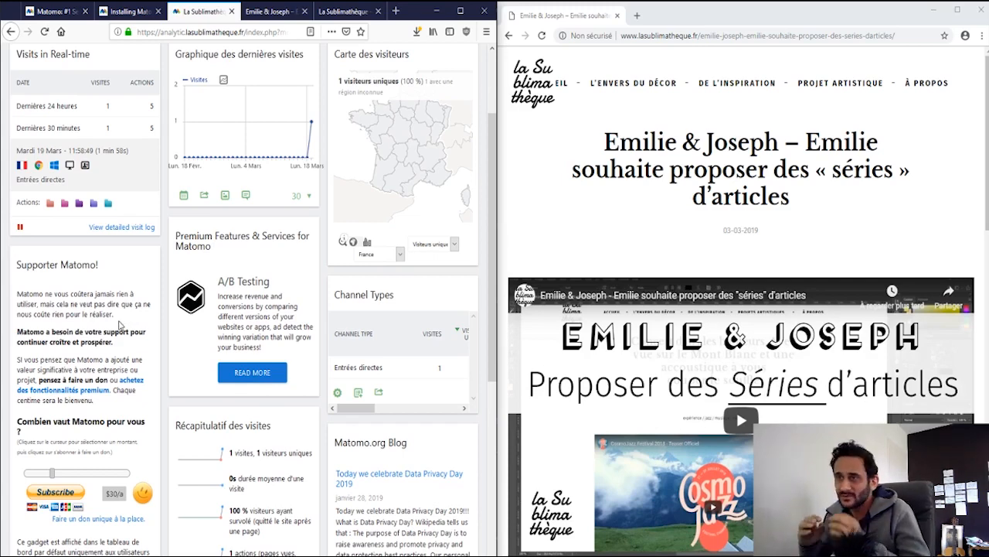
pyautogui.scroll(-1, 112, 355)
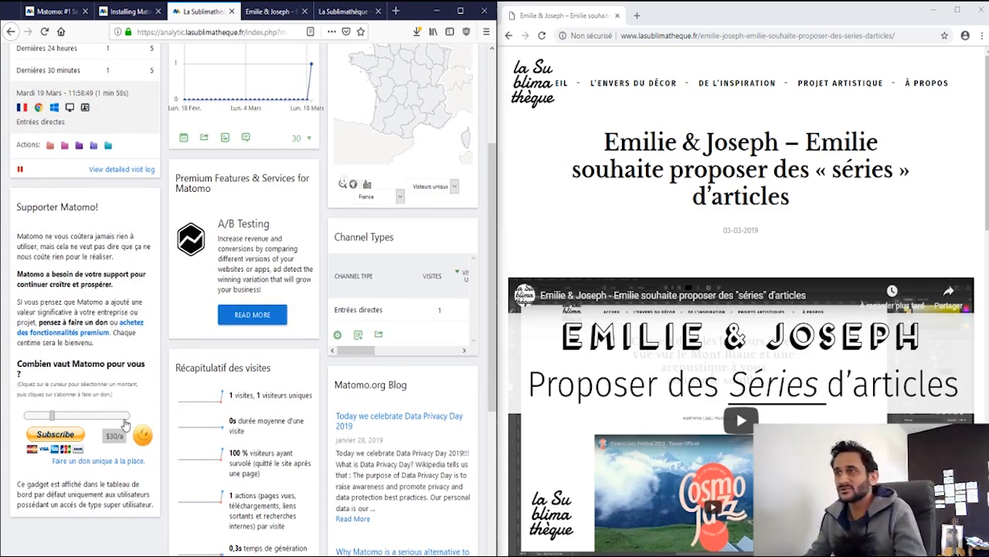
pyautogui.scroll(-2, 317, 371)
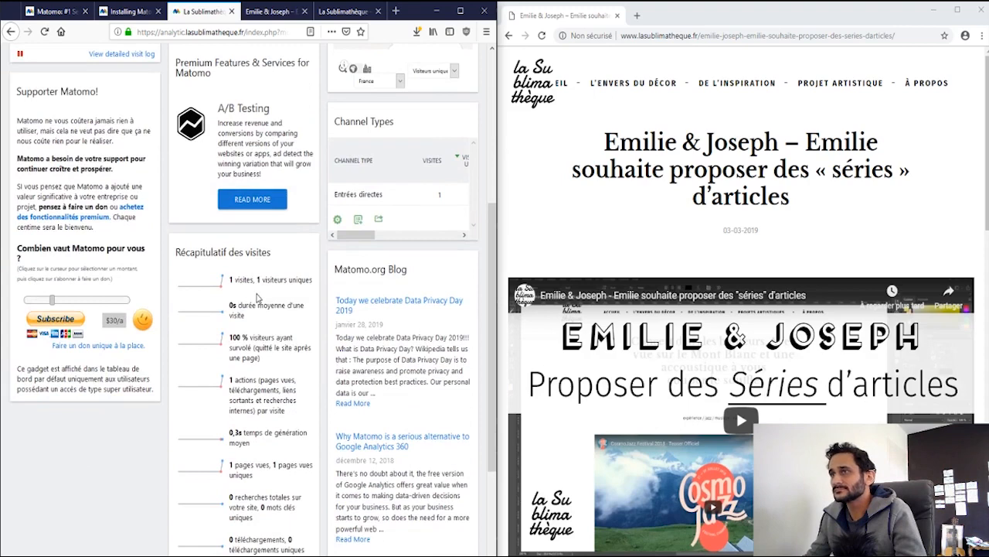
pyautogui.scroll(3, 257, 298)
pyautogui.scroll(2, 340, 244)
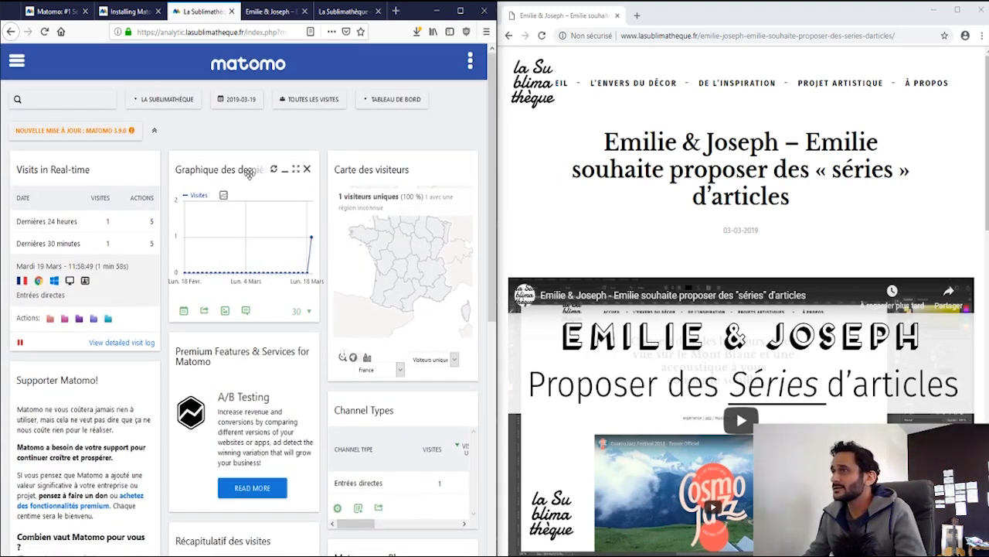
# Visit the Projet artistique category in Chrome and look through its "Slogan au service de la vie" article
pyautogui.click(840, 83)
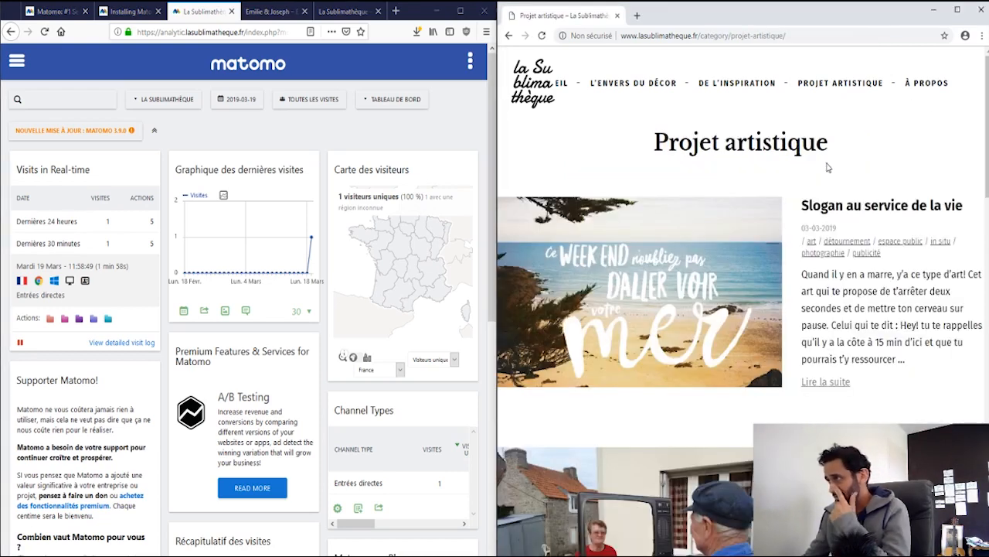
pyautogui.click(859, 212)
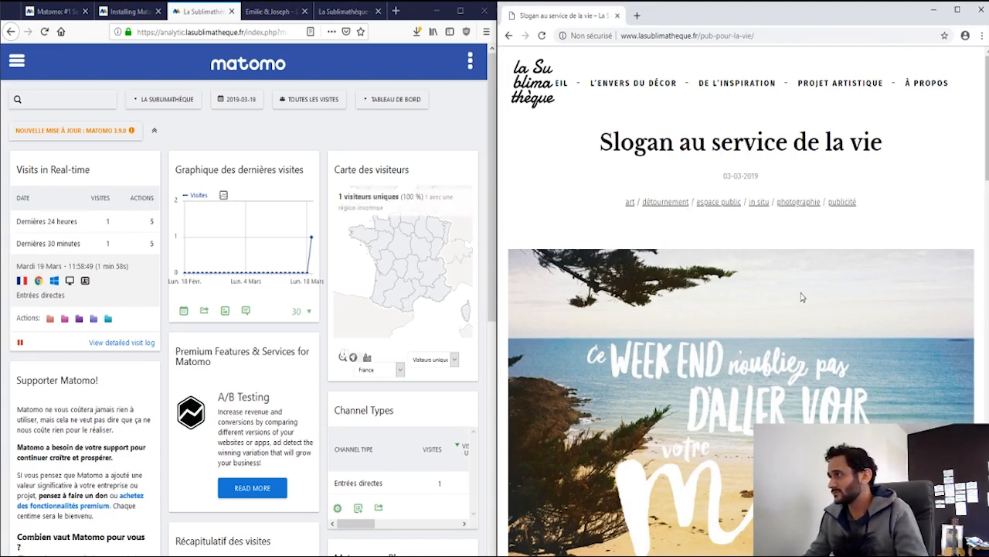
pyautogui.scroll(-6, 801, 297)
pyautogui.scroll(-7, 668, 309)
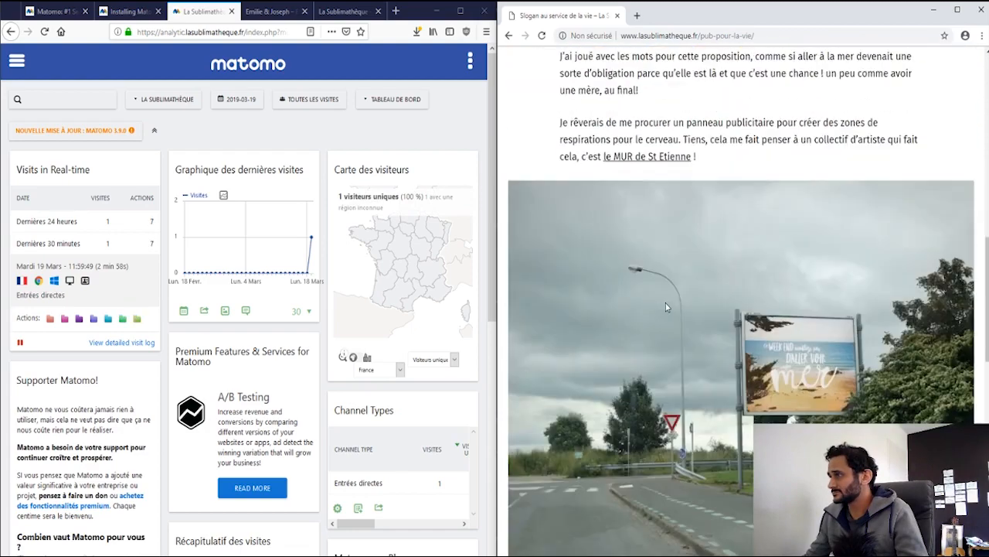
pyautogui.scroll(8, 670, 294)
pyautogui.scroll(7, 673, 298)
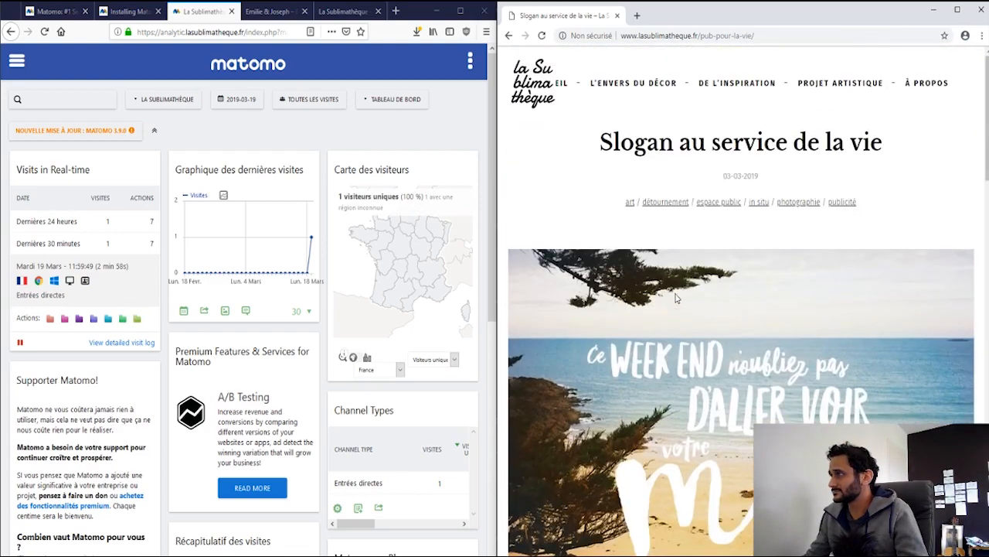
pyautogui.scroll(-2, 698, 312)
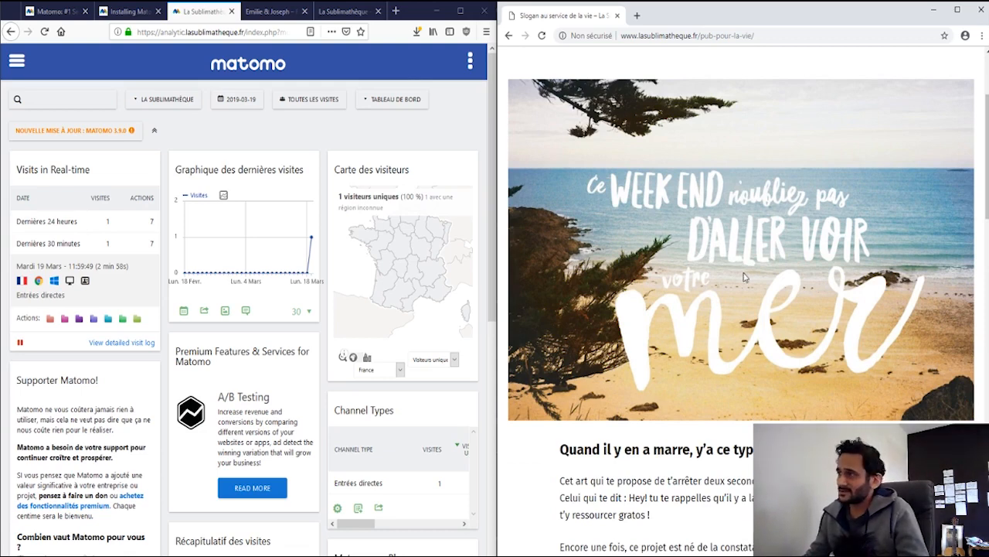
pyautogui.scroll(2, 741, 273)
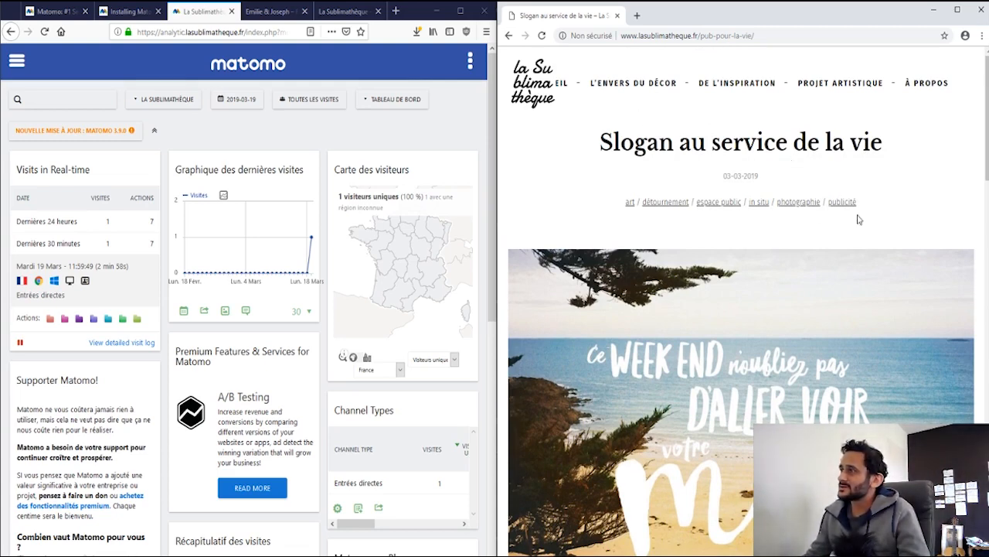
pyautogui.scroll(-3, 839, 289)
pyautogui.scroll(3, 838, 285)
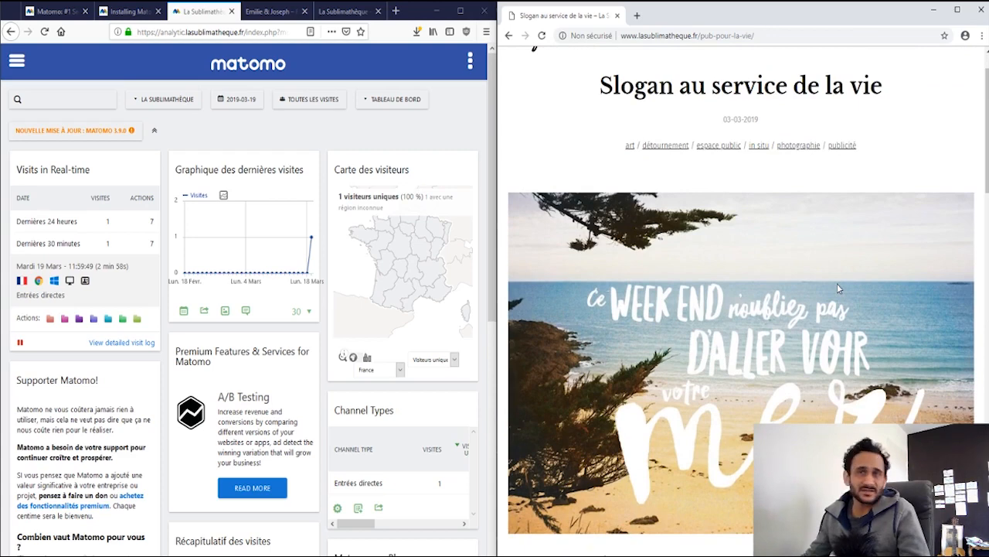
pyautogui.scroll(-3, 773, 267)
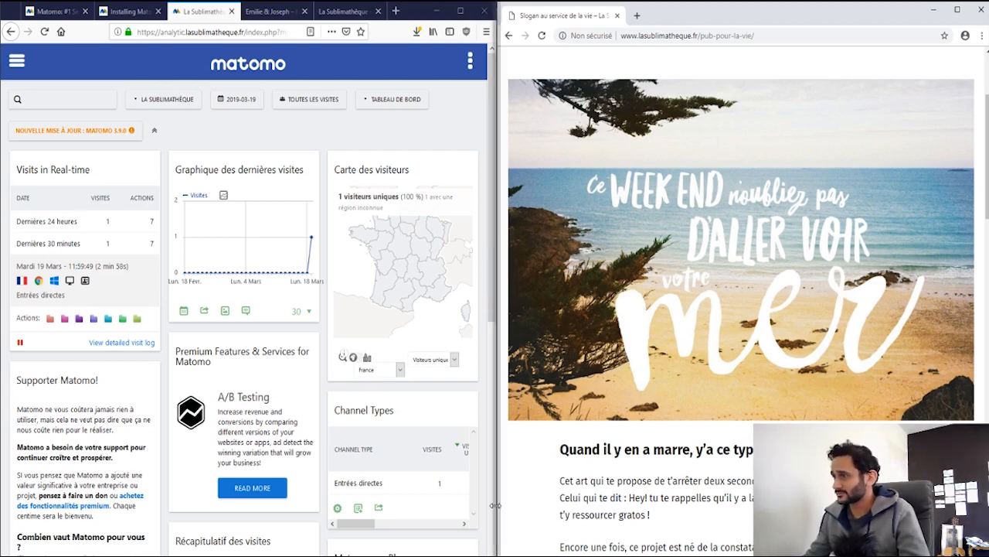
pyautogui.moveTo(496, 510); pyautogui.dragTo(490, 510)
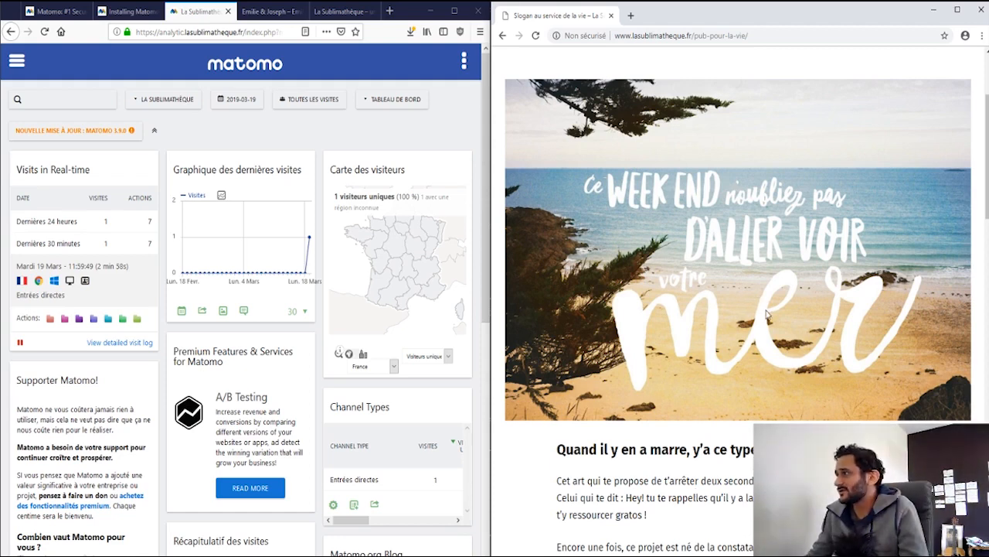
pyautogui.scroll(-3, 766, 317)
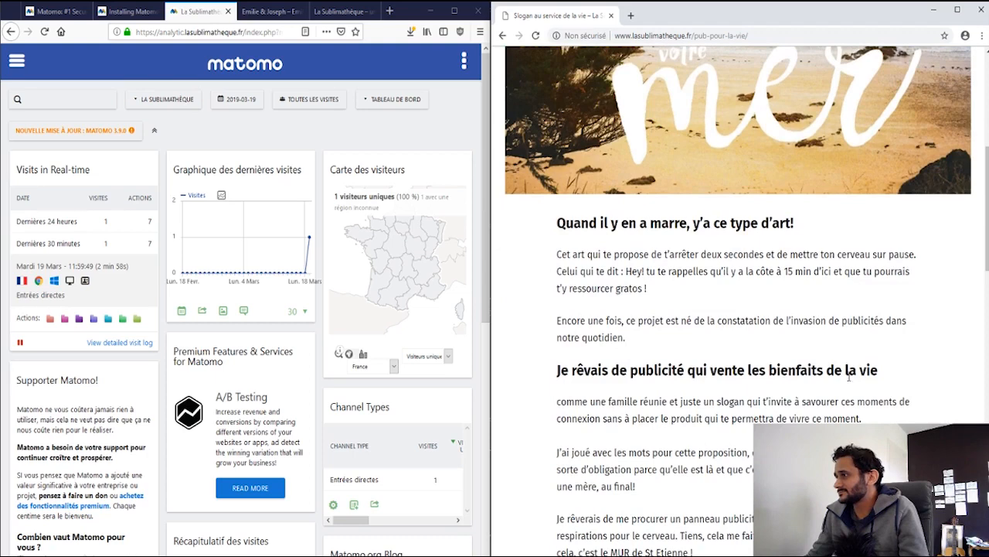
pyautogui.moveTo(874, 369); pyautogui.dragTo(796, 370)
pyautogui.scroll(6, 773, 309)
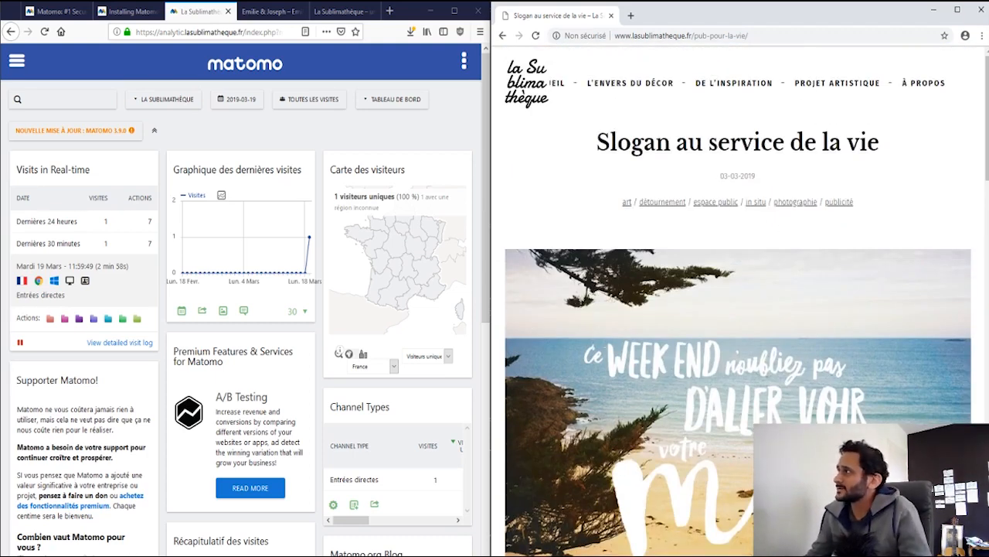
# Close the Chrome window and maximize the Matomo window
pyautogui.click(980, 9)
pyautogui.click(454, 10)
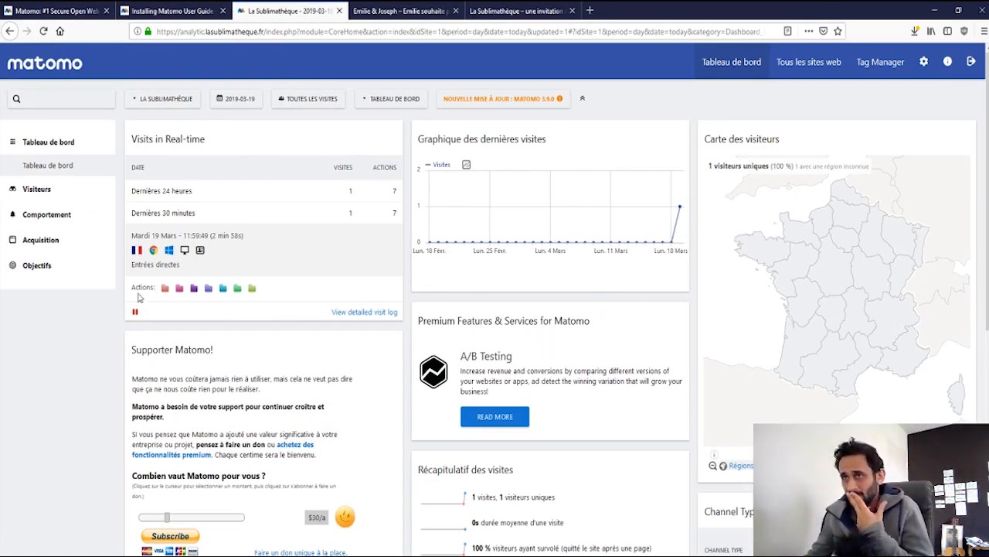
# View the visitors' Récapitulatif report and check the available website and visit segment choices
pyautogui.click(39, 190)
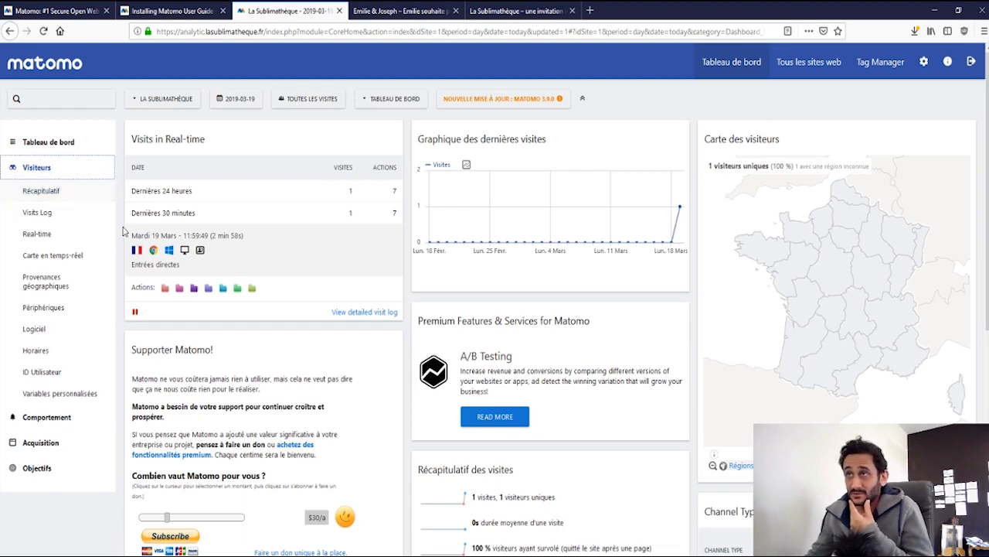
pyautogui.click(49, 195)
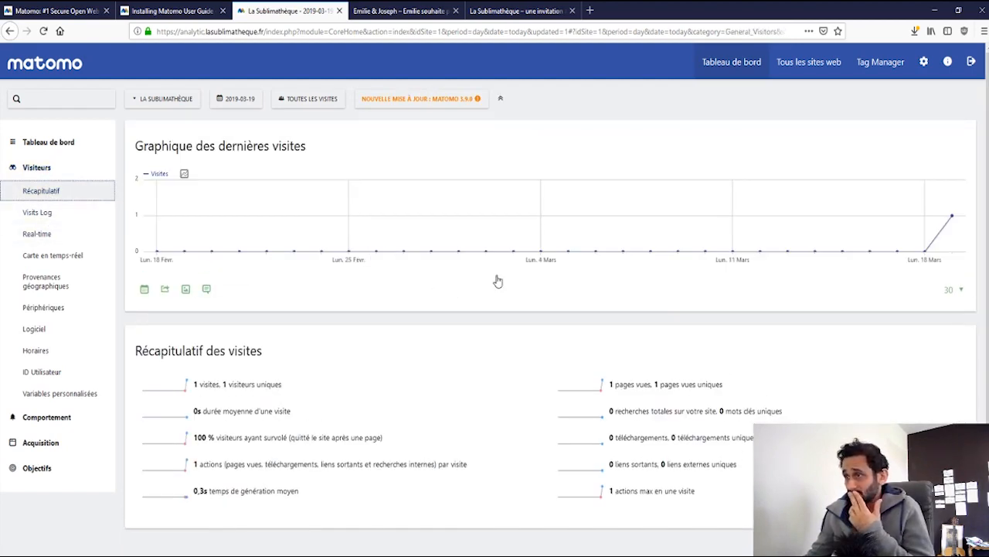
pyautogui.click(160, 103)
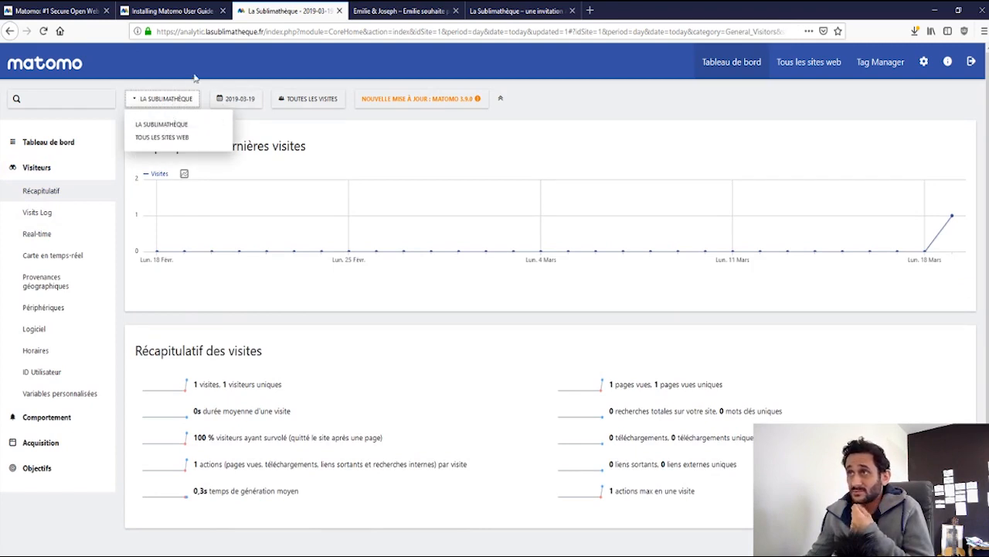
pyautogui.click(190, 86)
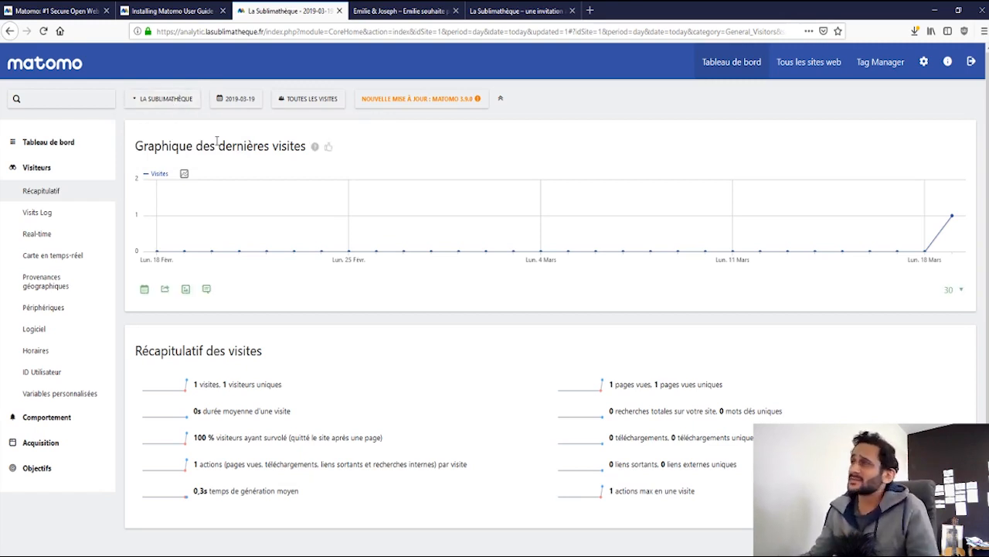
pyautogui.click(297, 105)
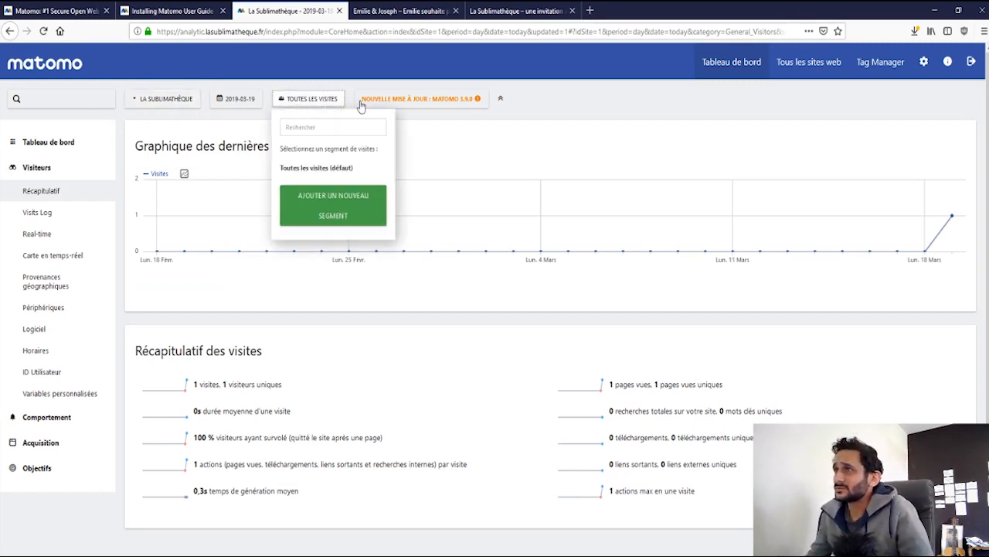
# View the Real-time visits report and the real-time visitor map, zooming into Europe and back out to the world
pyautogui.click(43, 234)
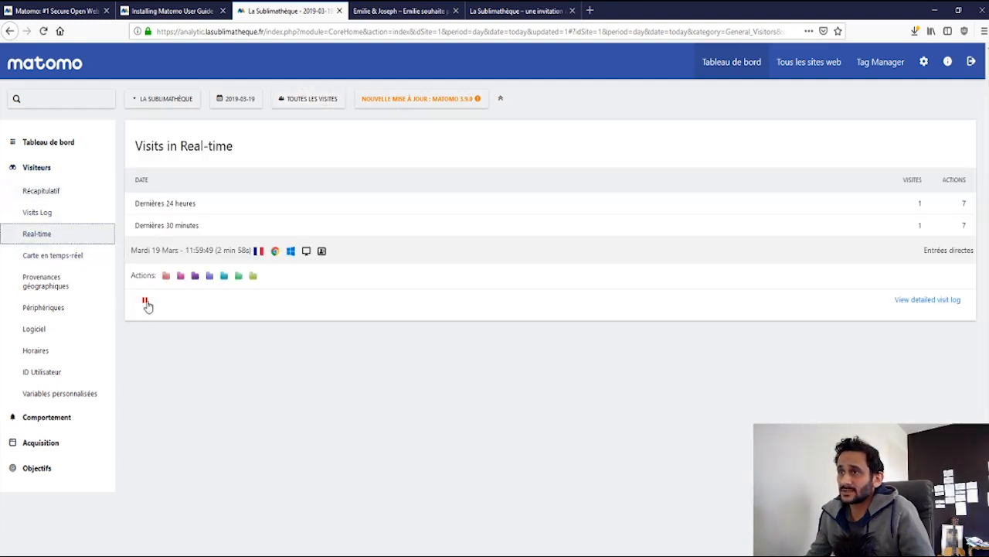
pyautogui.click(65, 255)
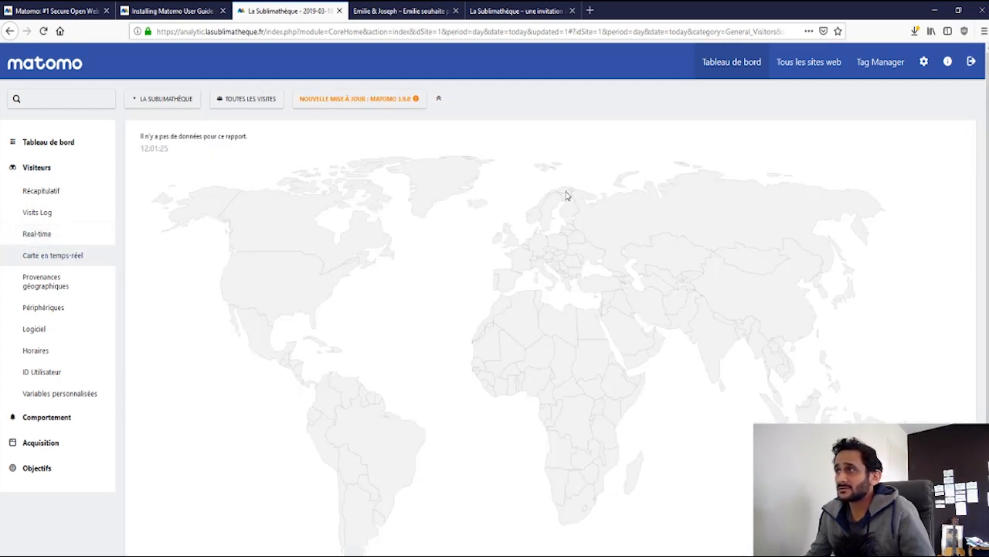
pyautogui.click(520, 266)
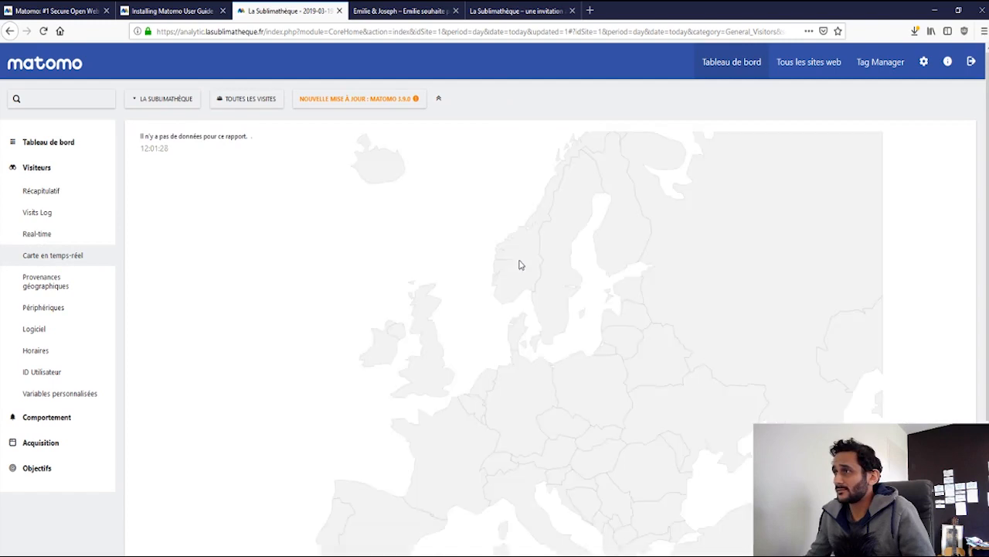
pyautogui.click(446, 458)
pyautogui.click(432, 314)
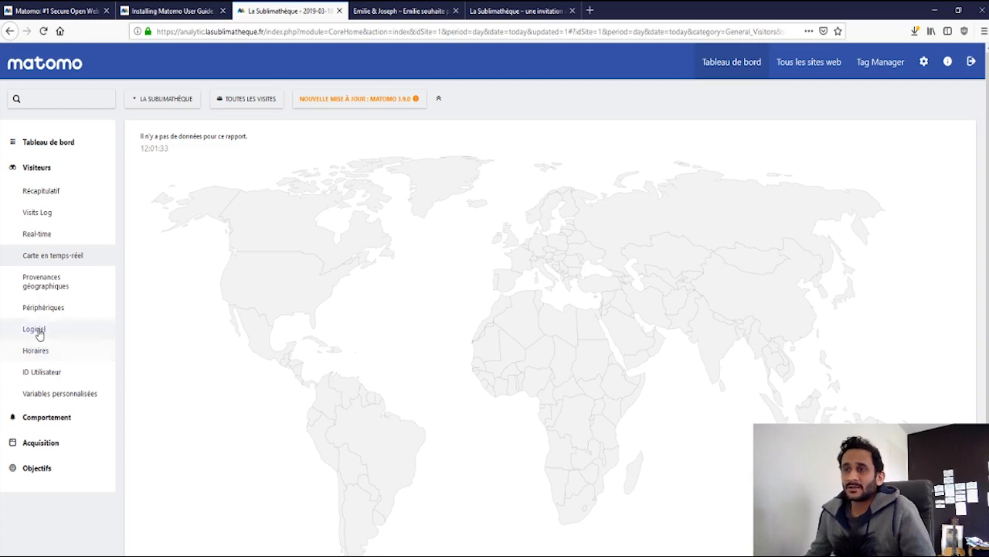
# Open the visitors' Provenances géographiques report
pyautogui.click(45, 289)
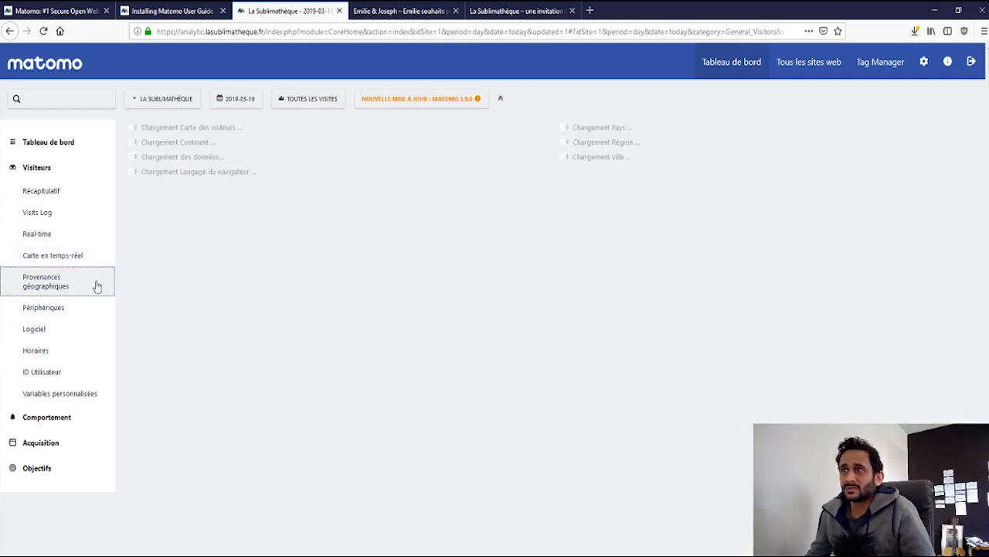